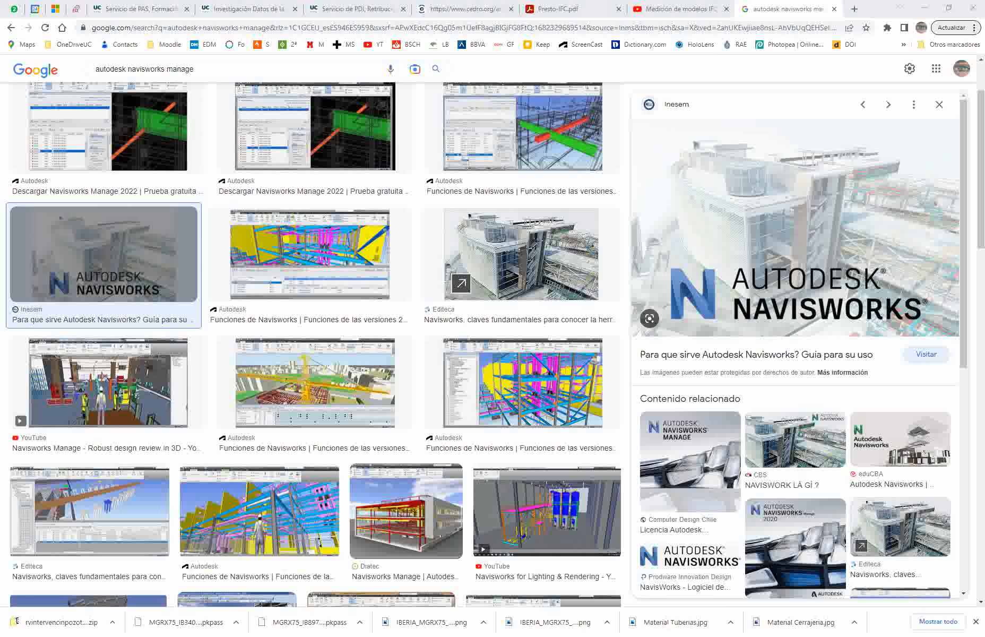
Step: Switch to File Explorer showing the Desktop folder with the Navisworks shortcuts
{"action": "mouse_move", "coordinate": [984, 349]}
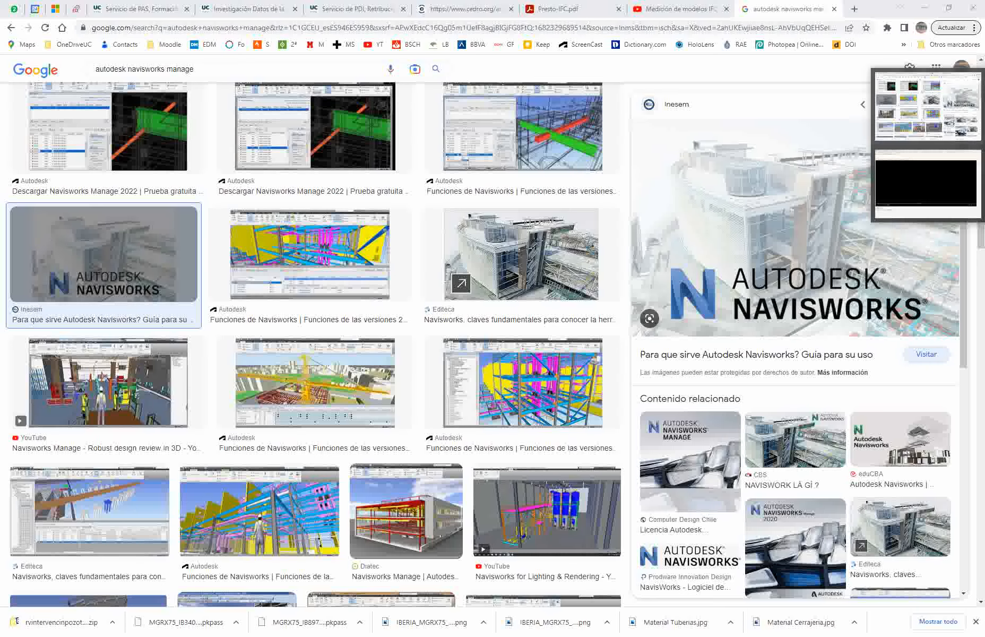
{"action": "left_click", "coordinate": [983, 128]}
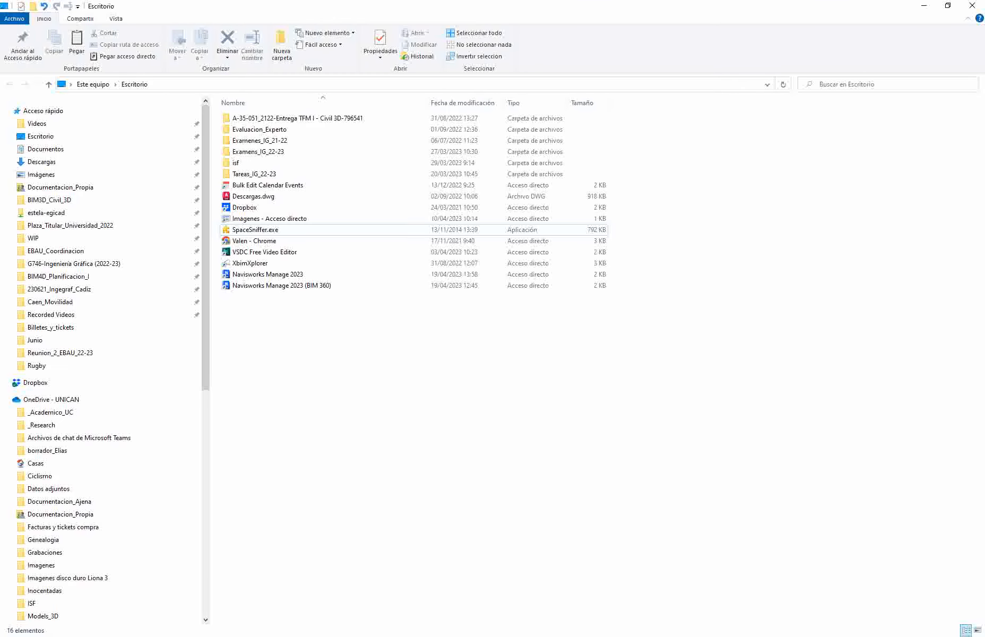
{"action": "left_click_drag", "start_coordinate": [289, 308], "coordinate": [261, 277]}
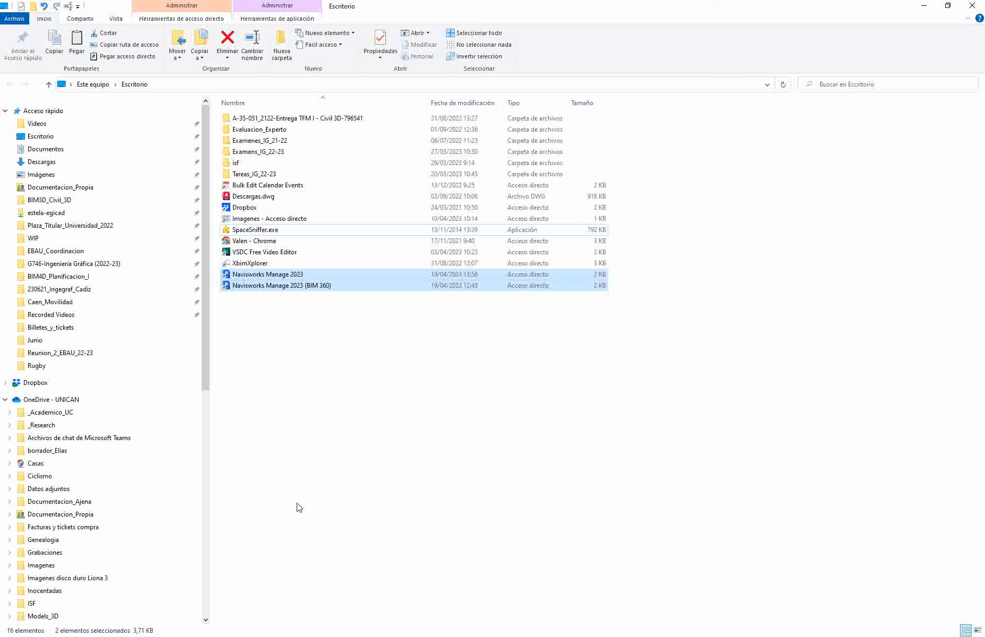
{"action": "left_click", "coordinate": [293, 404]}
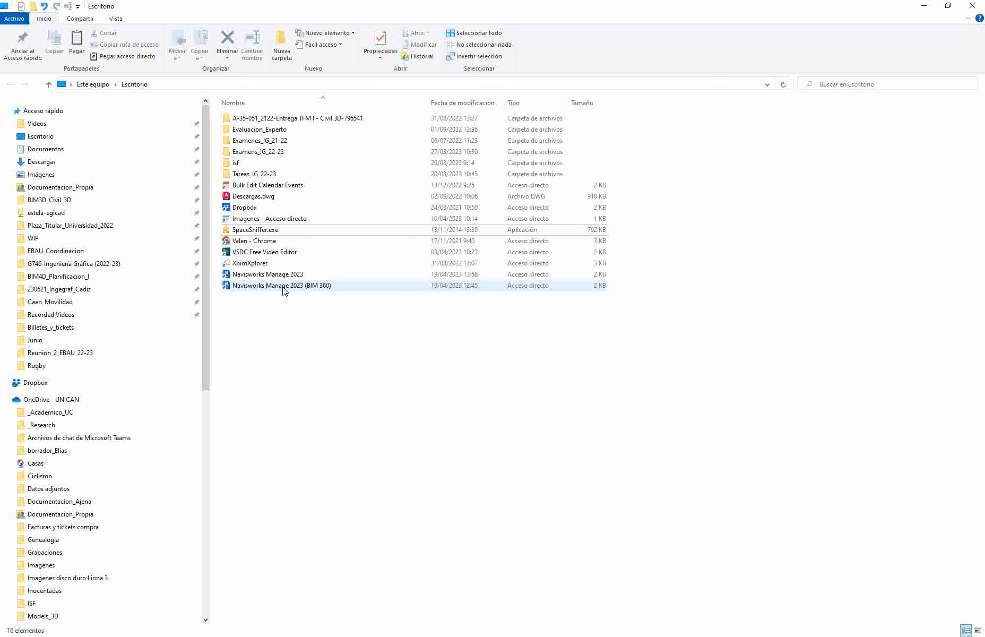
{"action": "mouse_move", "coordinate": [317, 289]}
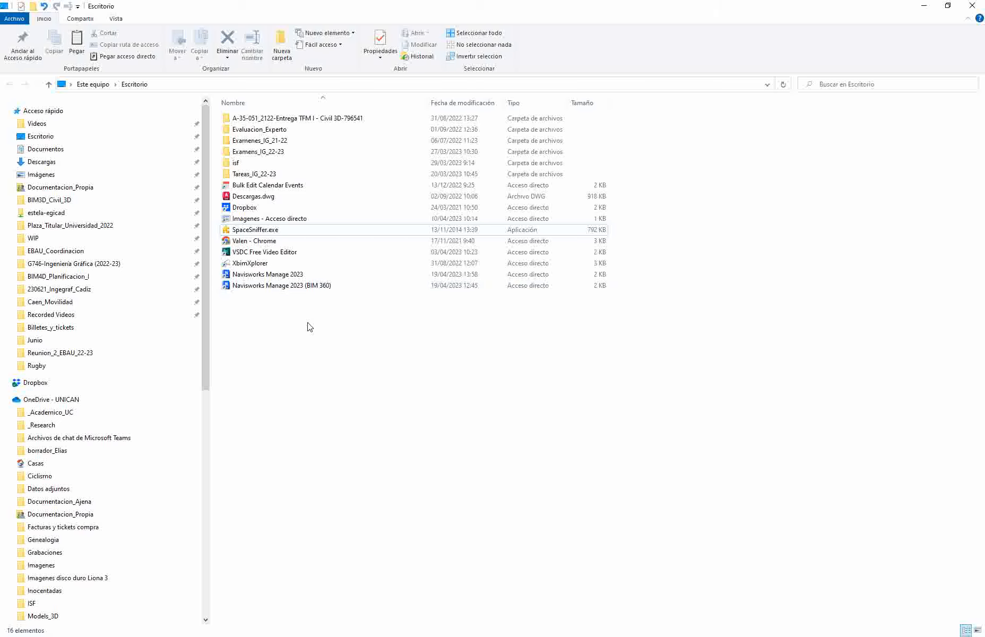
Step: Remove the "-lang en-US" argument from the Navisworks Manage 2023 shortcut's target in its properties
{"action": "left_click", "coordinate": [265, 273]}
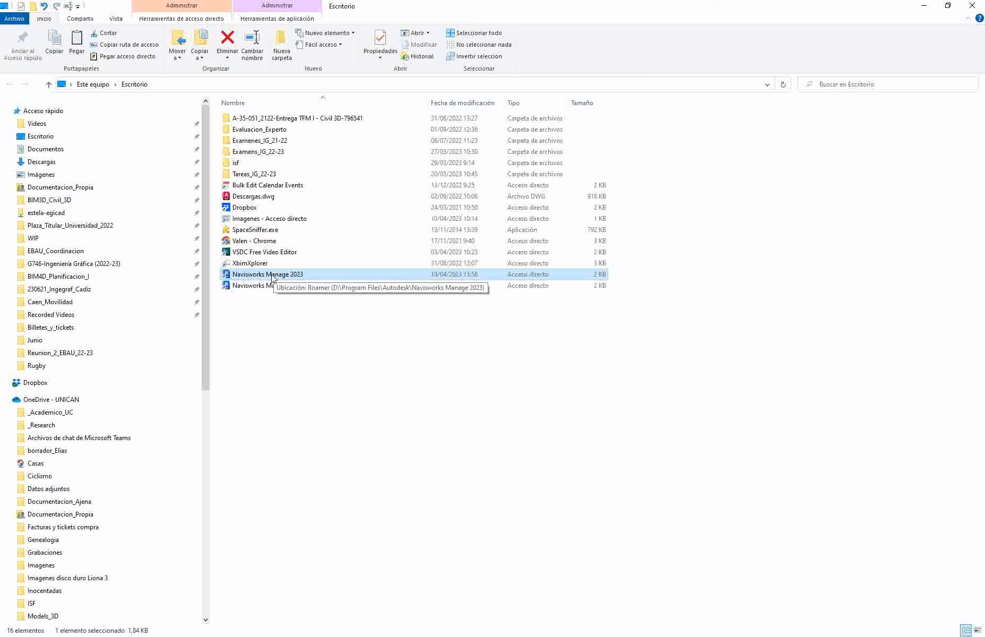
{"action": "right_click", "coordinate": [272, 276]}
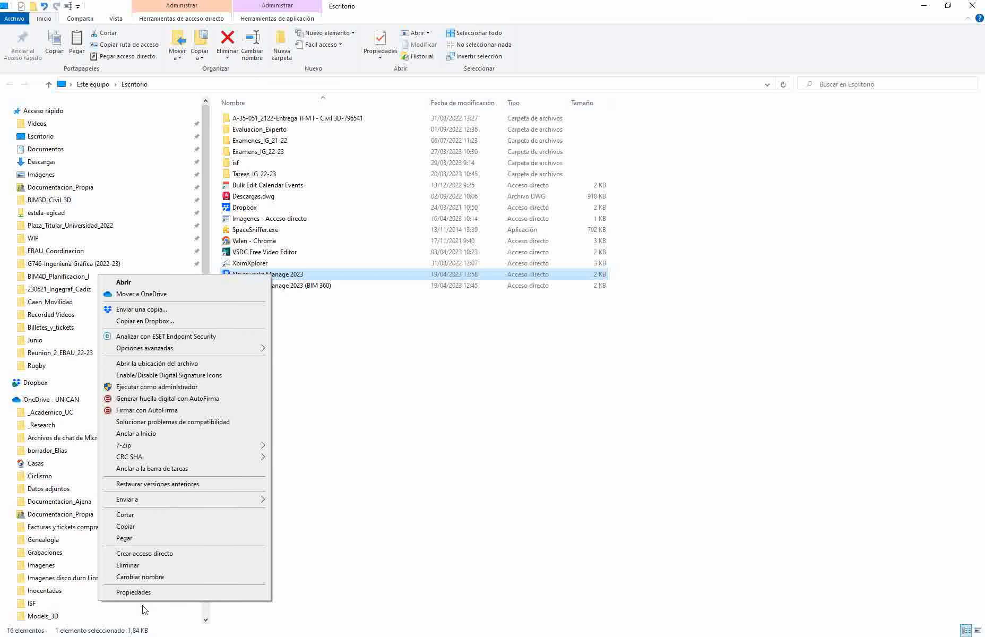
{"action": "left_click", "coordinate": [133, 592]}
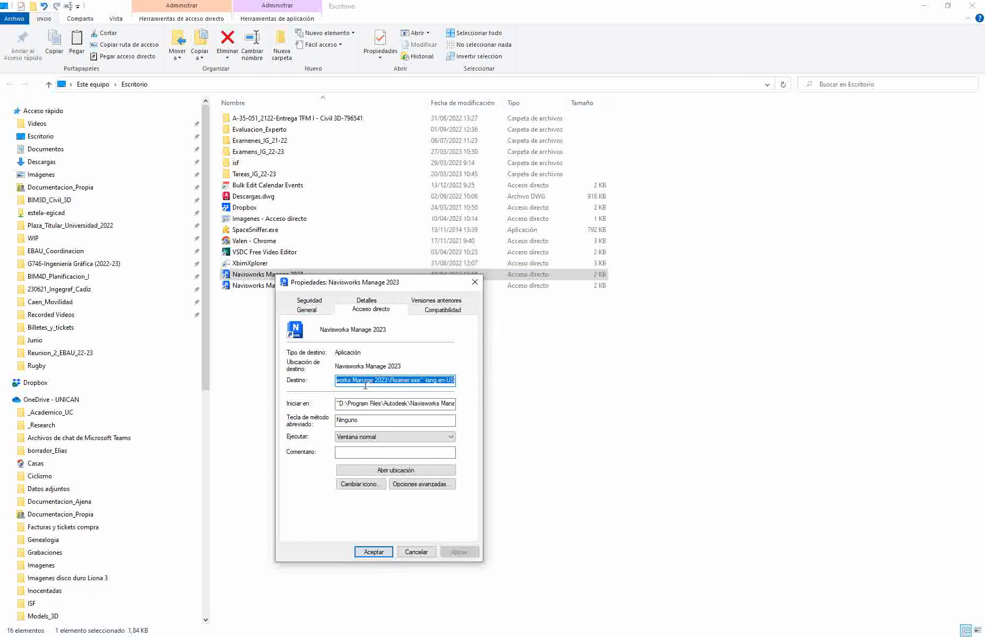
{"action": "left_click", "coordinate": [365, 381]}
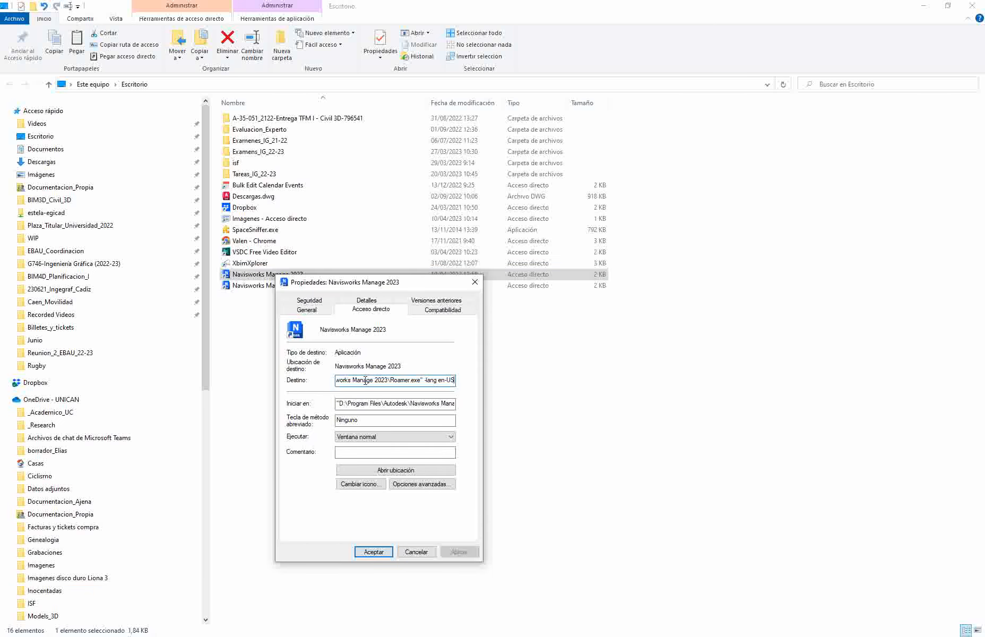
{"action": "key", "text": "shift+Left"}
{"action": "key", "text": "shift+Left"}
{"action": "key", "text": "shift+Left"}
{"action": "key", "text": "shift+Left"}
{"action": "key", "text": "shift+Left"}
{"action": "key", "text": "shift+Left"}
{"action": "key", "text": "shift+Left"}
{"action": "key", "text": "shift+Left"}
{"action": "key", "text": "shift+Left"}
{"action": "key", "text": "shift+Left"}
{"action": "key", "text": "shift+Left"}
{"action": "key", "text": "BackSpace"}
{"action": "key", "text": "BackSpace"}
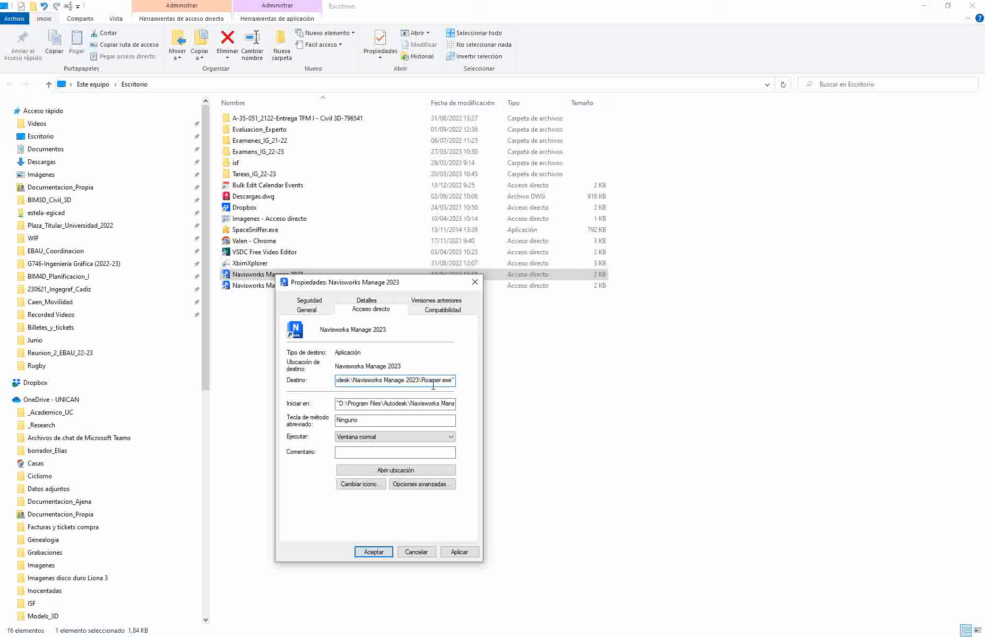
{"action": "key", "text": "Return"}
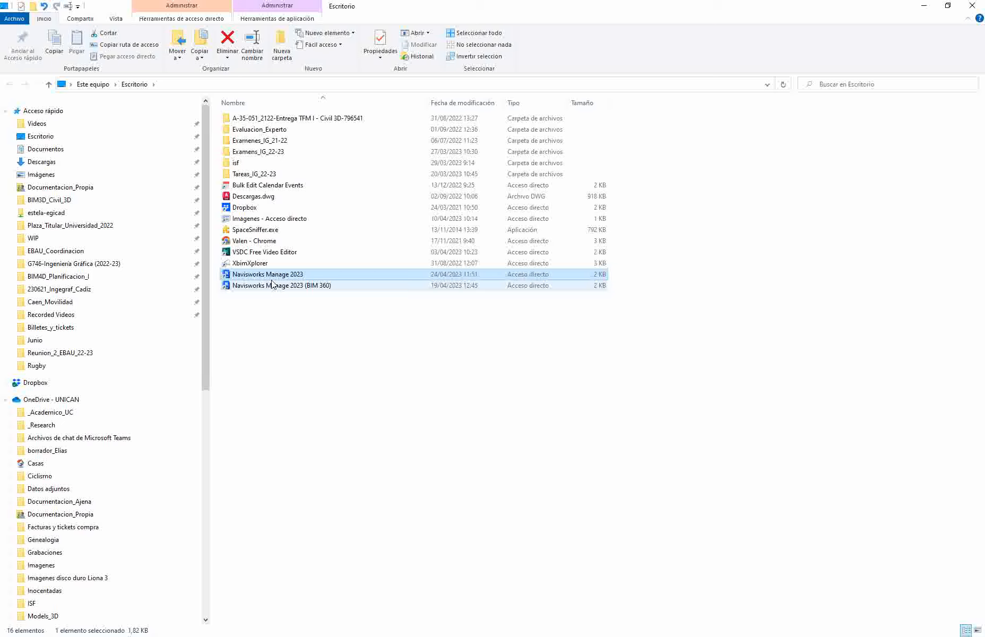
Step: Launch Navisworks Manage 2023 from the edited shortcut and close it again
{"action": "double_click", "coordinate": [268, 275]}
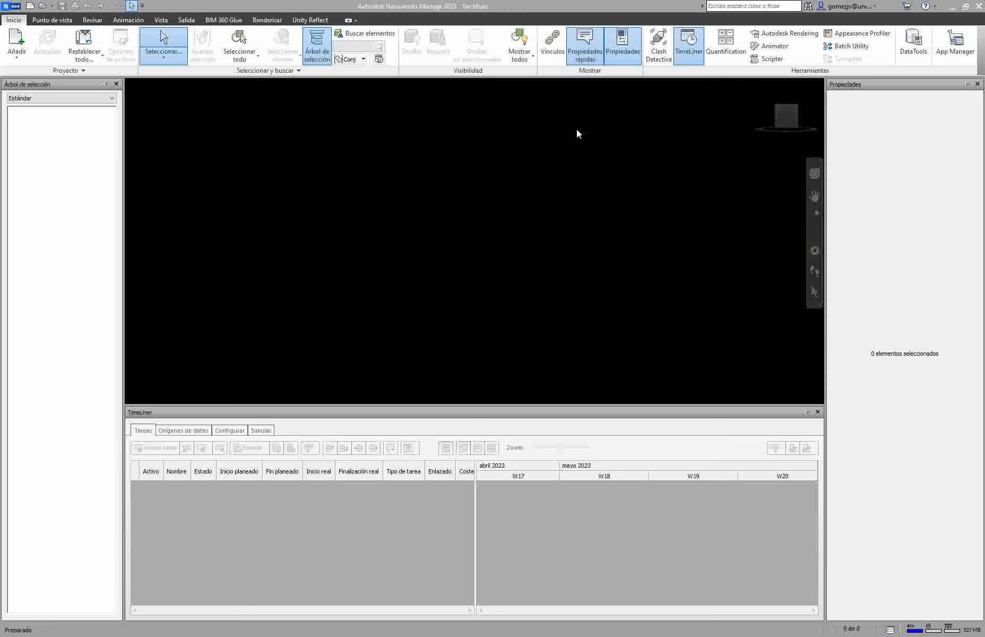
{"action": "left_click", "coordinate": [980, 6]}
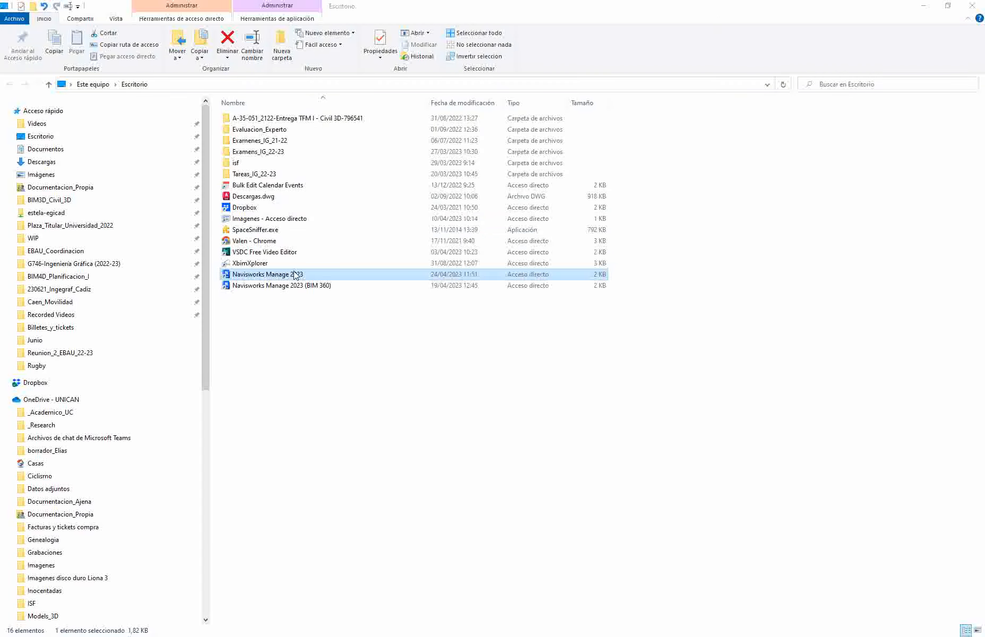
Step: Append "-lang en-US" to the Navisworks Manage 2023 shortcut's target in its properties and accept
{"action": "right_click", "coordinate": [289, 277]}
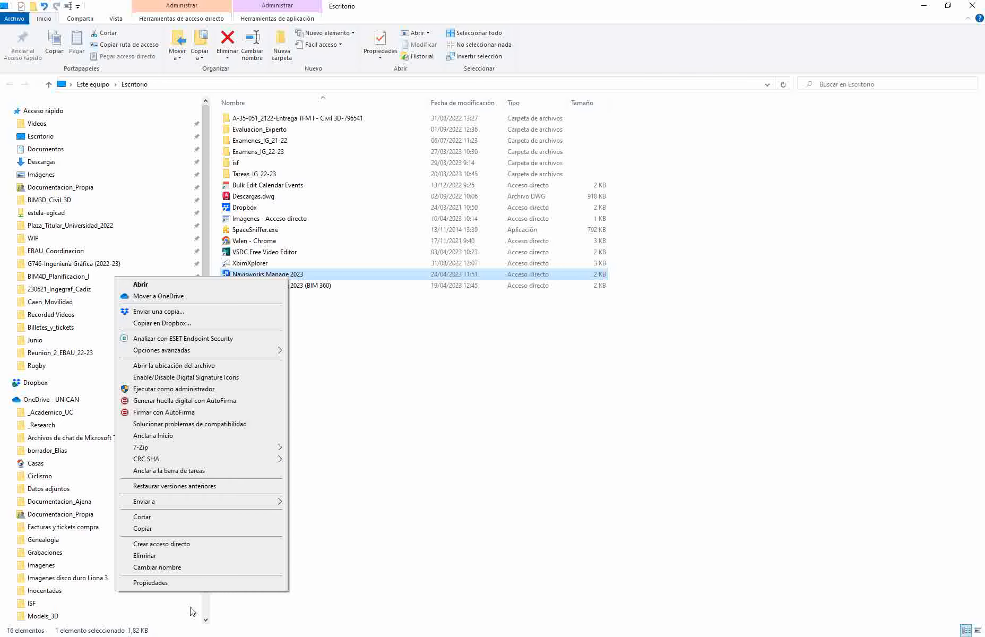
{"action": "left_click", "coordinate": [179, 587]}
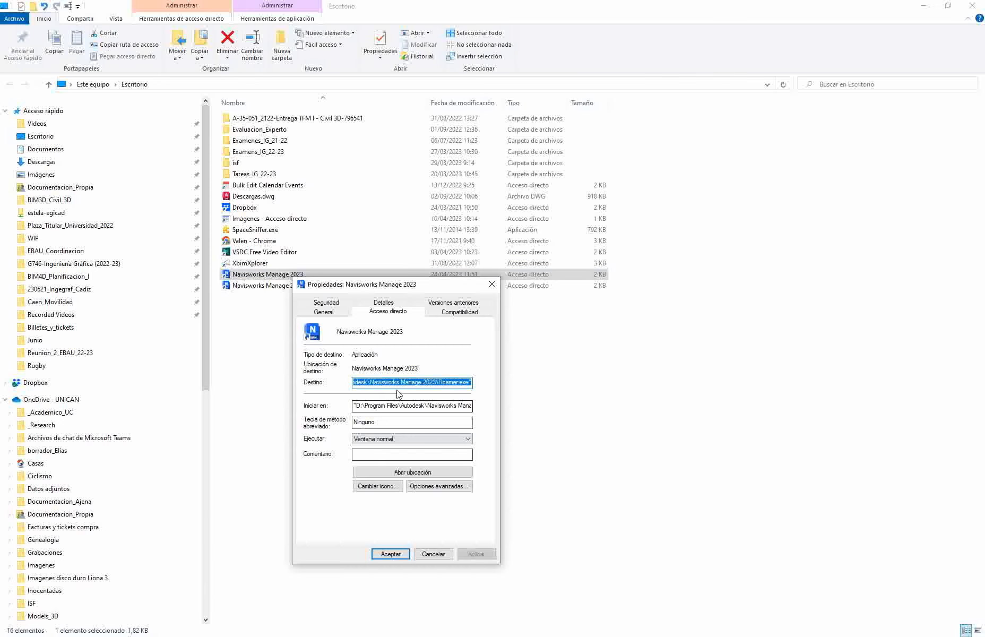
{"action": "left_click", "coordinate": [400, 382]}
{"action": "type", "text": "-lang en-US"}
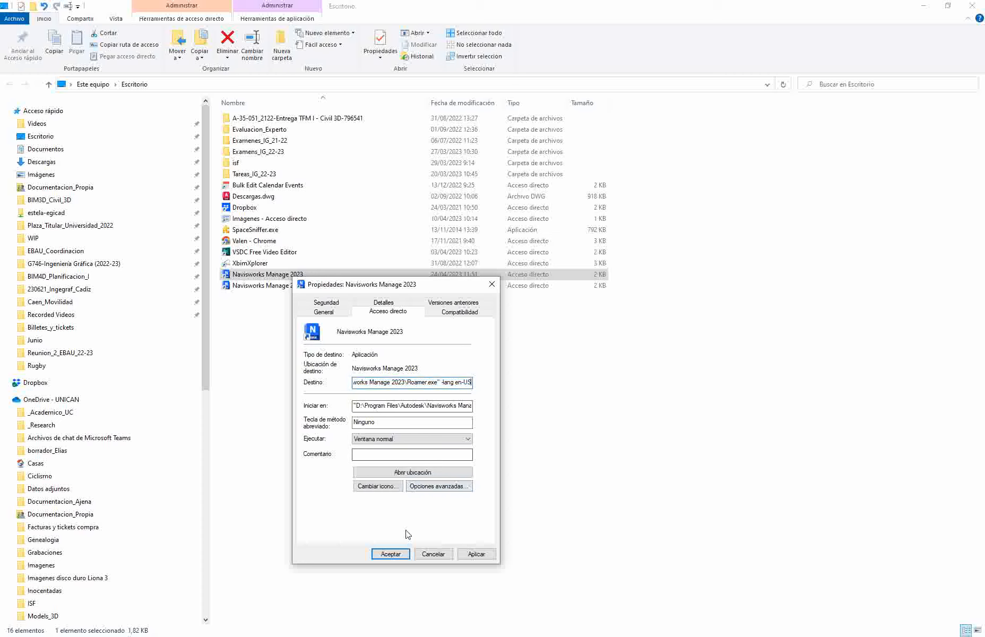
{"action": "left_click", "coordinate": [390, 553]}
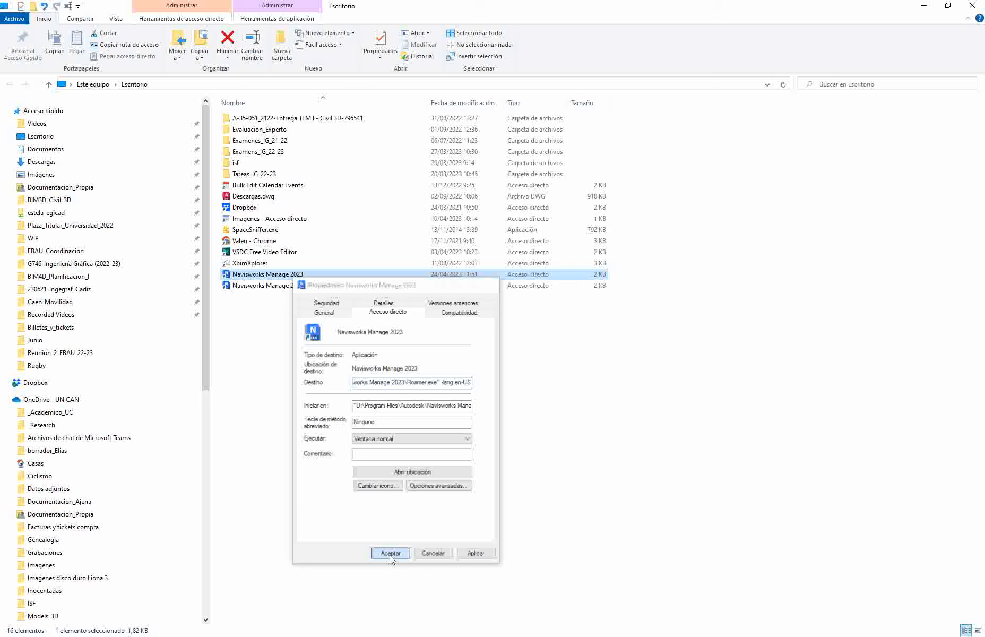
Step: Launch Navisworks Manage 2023 from the shortcut and widen the Selection Tree panel
{"action": "double_click", "coordinate": [275, 275]}
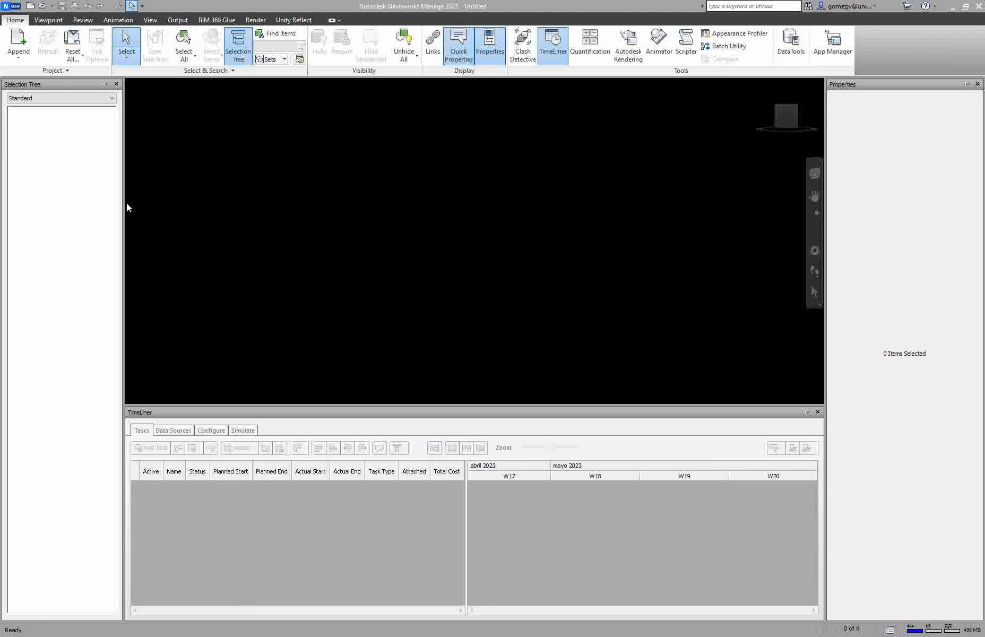
{"action": "left_click_drag", "start_coordinate": [123, 201], "coordinate": [177, 197]}
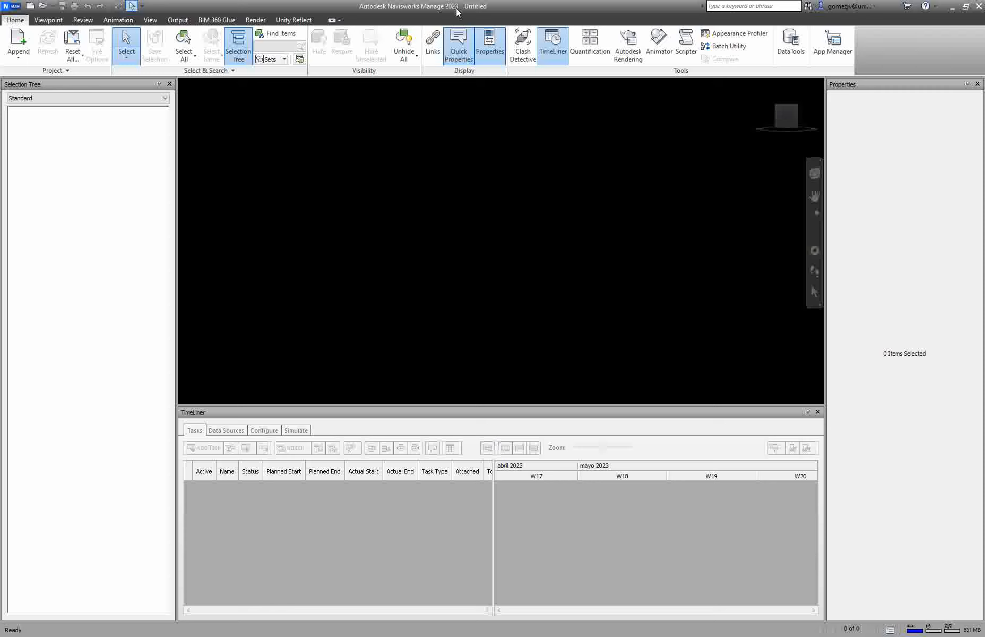
Step: Open the Options Editor, browse the General, Interface, Model, Tools and File Readers categories, and cancel
{"action": "left_click", "coordinate": [11, 7]}
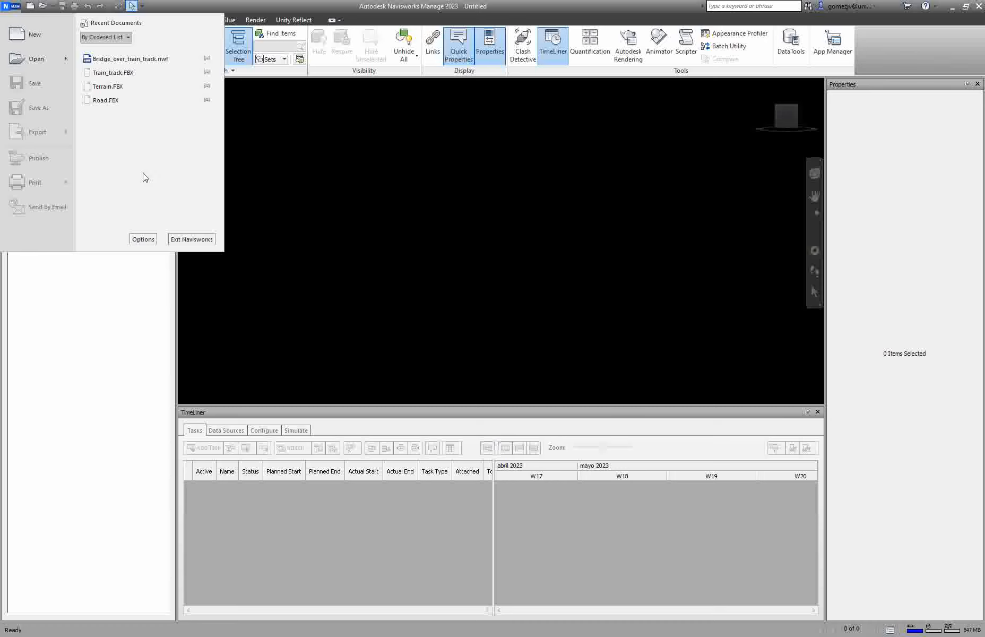
{"action": "left_click", "coordinate": [143, 240]}
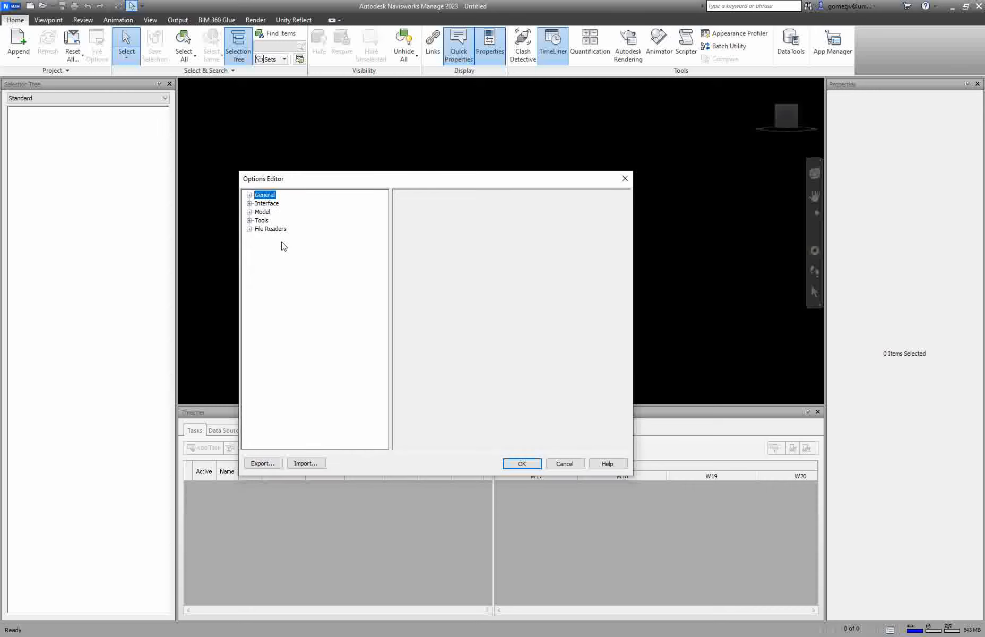
{"action": "left_click", "coordinate": [249, 194]}
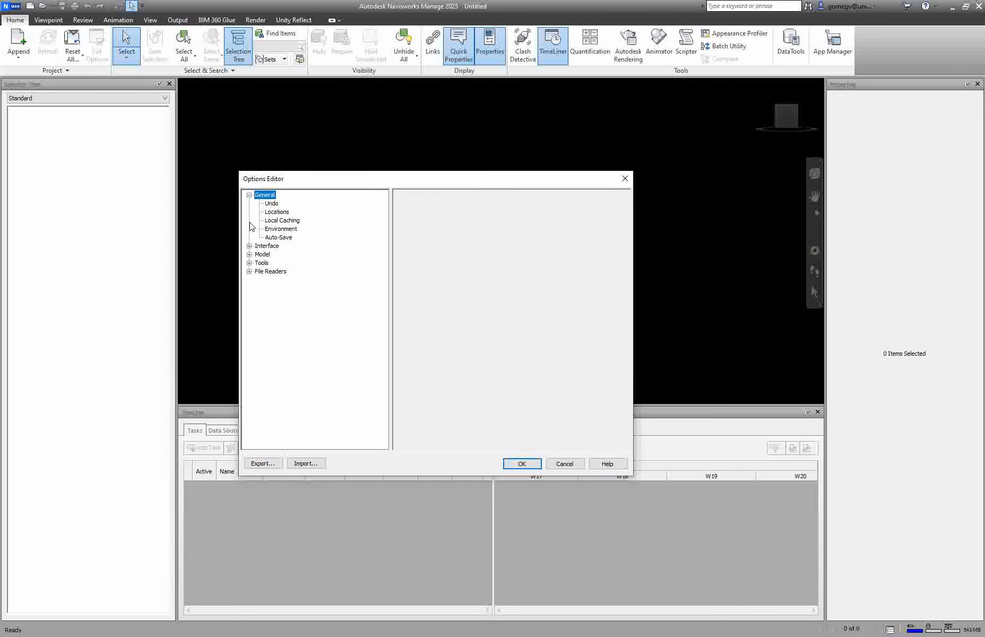
{"action": "left_click", "coordinate": [249, 245]}
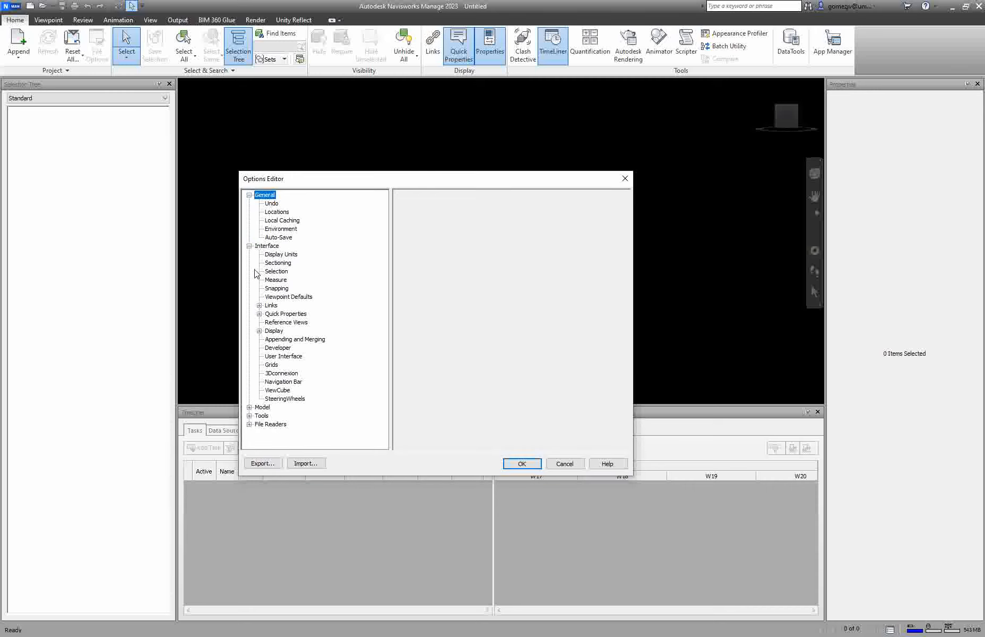
{"action": "left_click", "coordinate": [249, 407]}
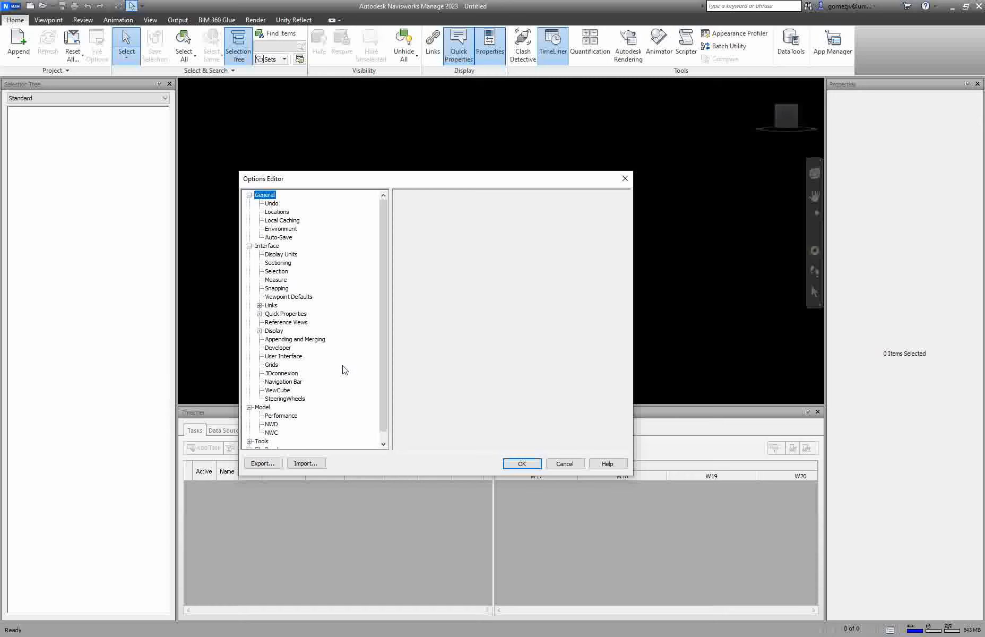
{"action": "left_click_drag", "start_coordinate": [383, 367], "coordinate": [394, 455]}
{"action": "left_click", "coordinate": [249, 433]}
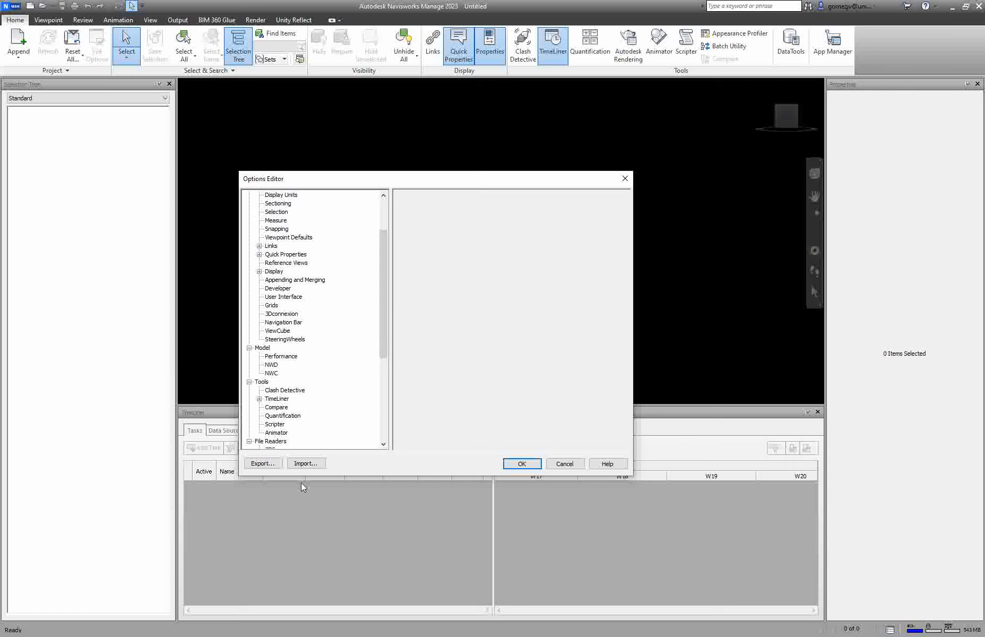
{"action": "left_click_drag", "start_coordinate": [387, 346], "coordinate": [385, 429]}
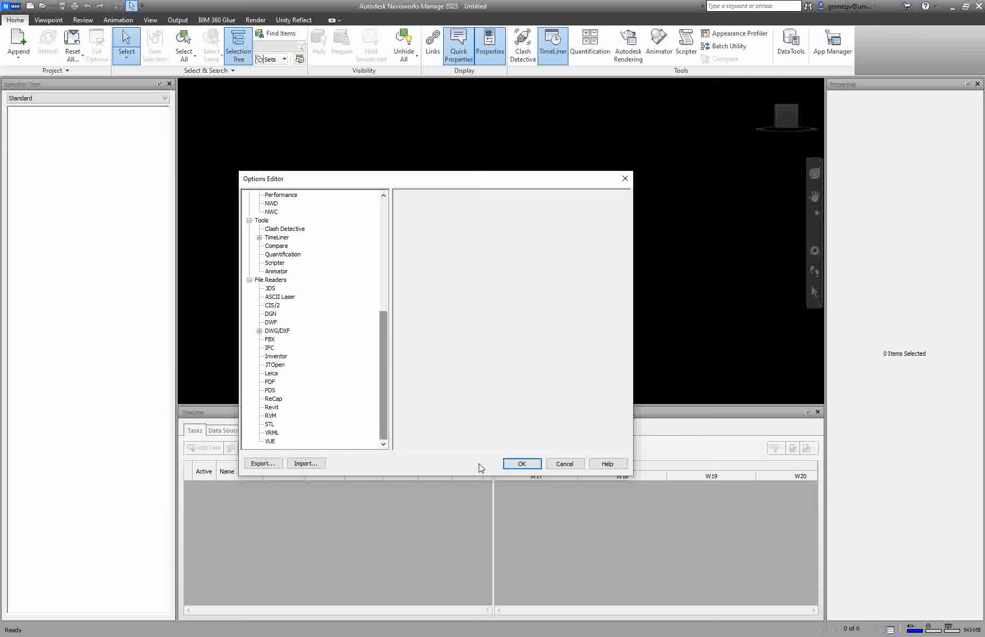
{"action": "left_click", "coordinate": [570, 465]}
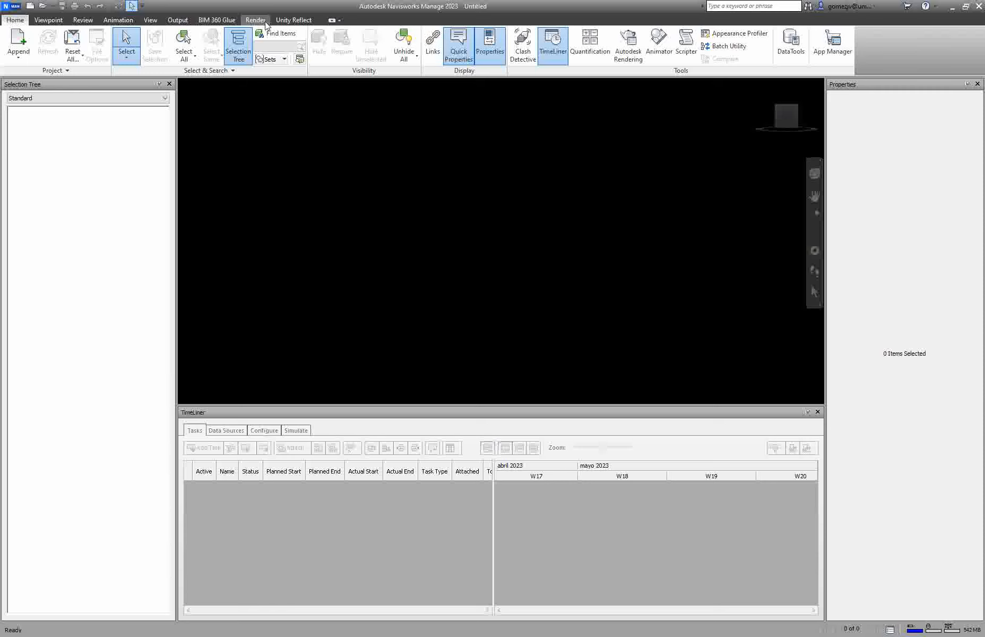
Step: Browse the Viewpoint, Review and Animation ribbon tabs, return to Home, and inspect the Quick Access Toolbar customization list
{"action": "left_click", "coordinate": [53, 21]}
{"action": "left_click", "coordinate": [84, 22]}
{"action": "left_click", "coordinate": [112, 21]}
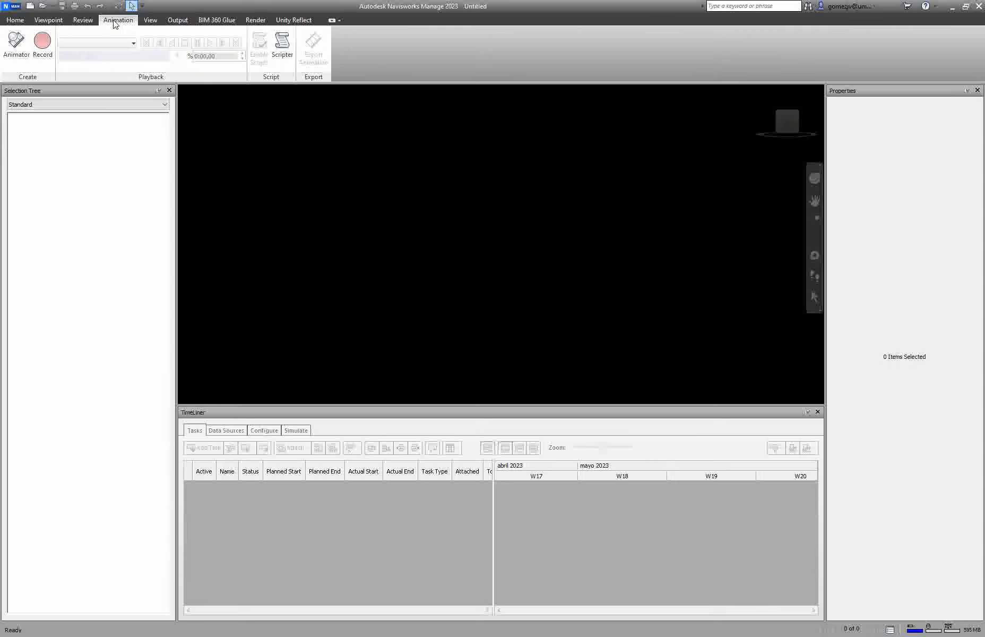
{"action": "left_click", "coordinate": [12, 22]}
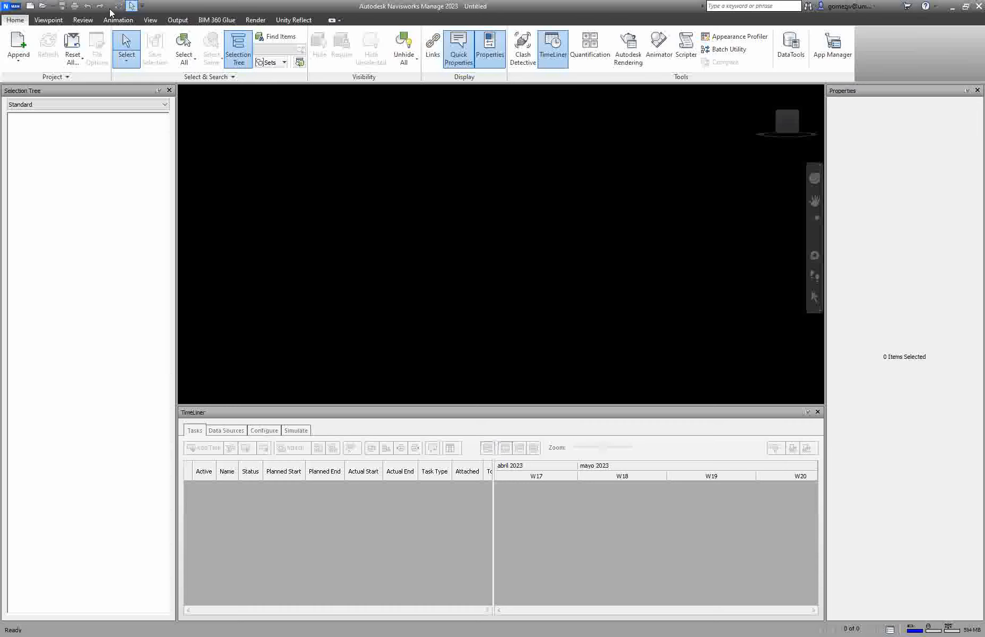
{"action": "left_click", "coordinate": [143, 6]}
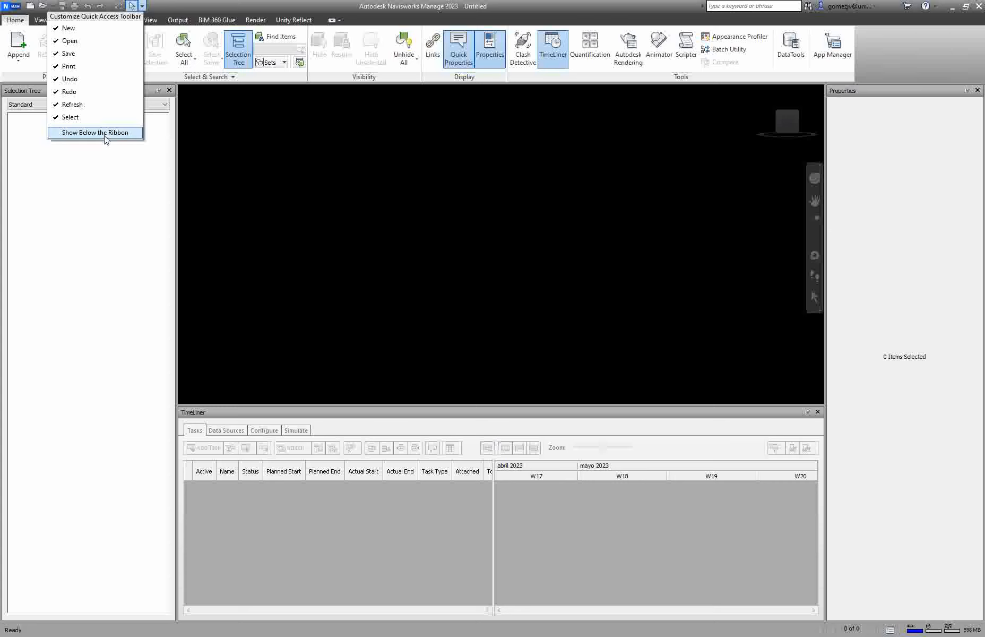
{"action": "left_click", "coordinate": [143, 6]}
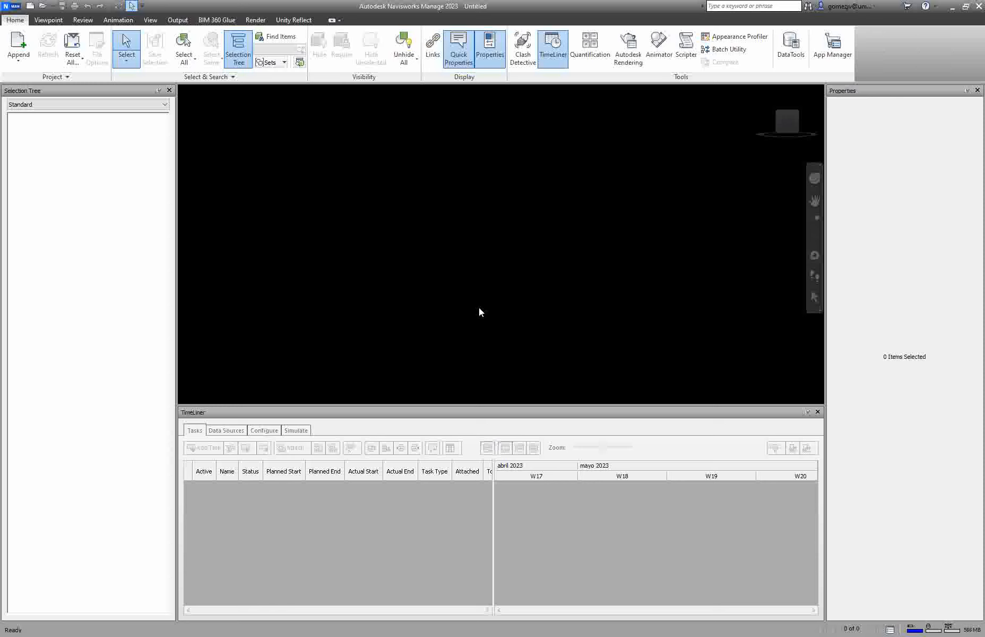
Step: Close the TimeLiner and Properties panels, and toggle the Selection Tree panel off and back on
{"action": "left_click", "coordinate": [817, 411]}
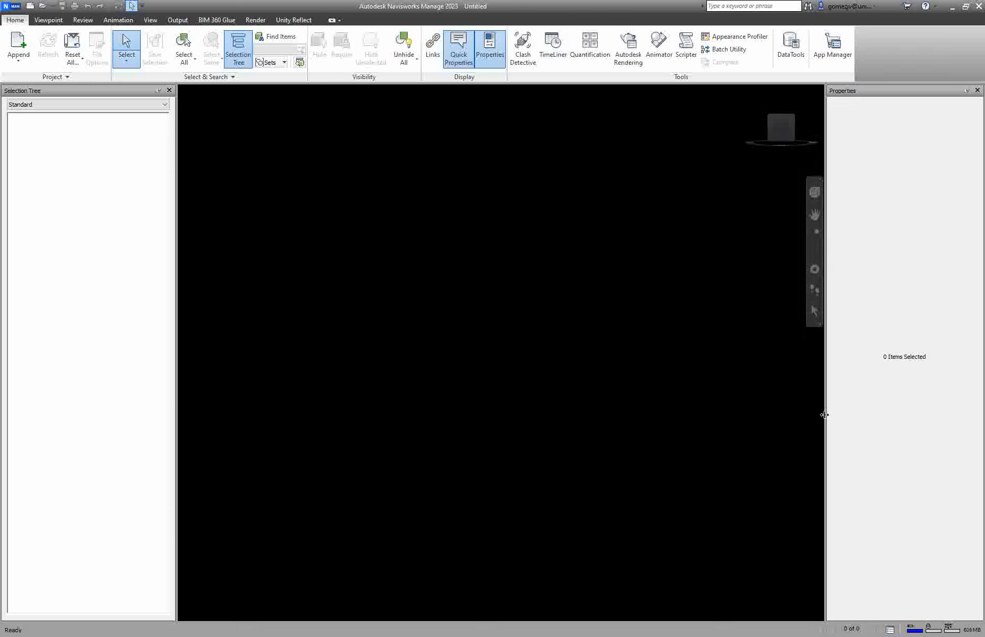
{"action": "left_click", "coordinate": [977, 90]}
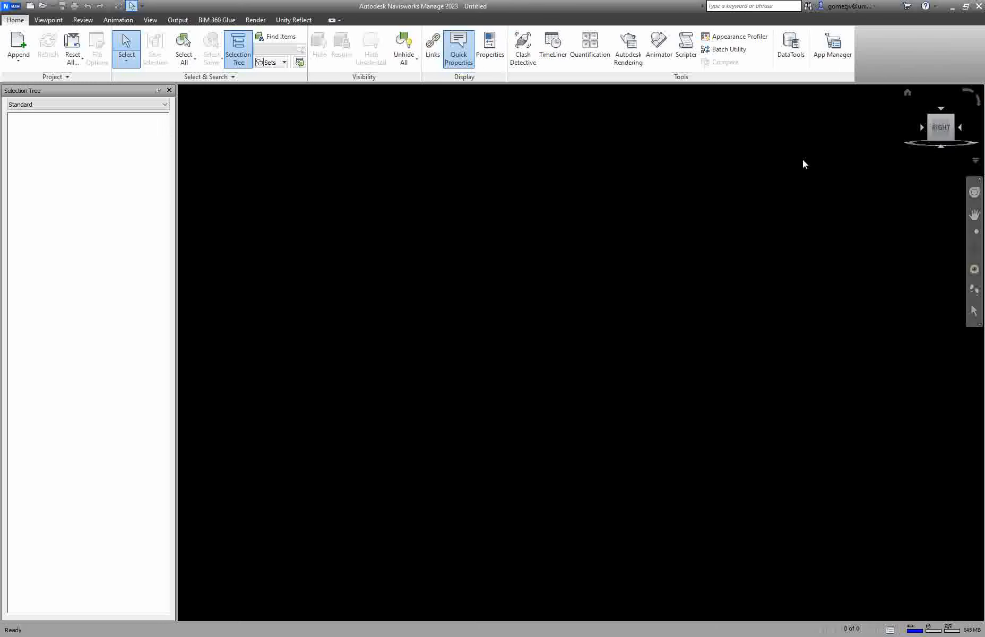
{"action": "left_click", "coordinate": [169, 90]}
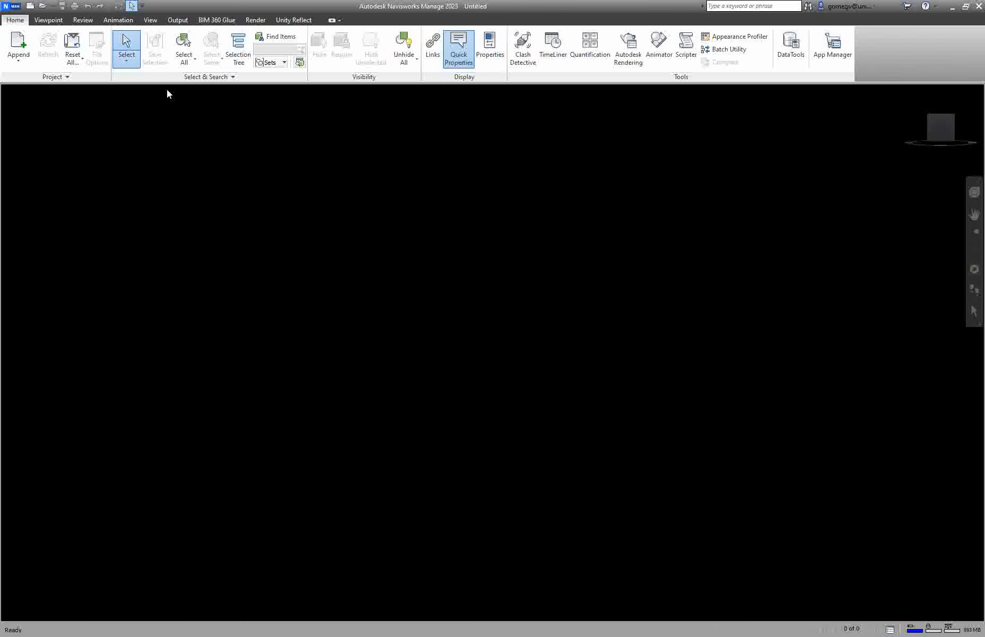
{"action": "left_click", "coordinate": [240, 45]}
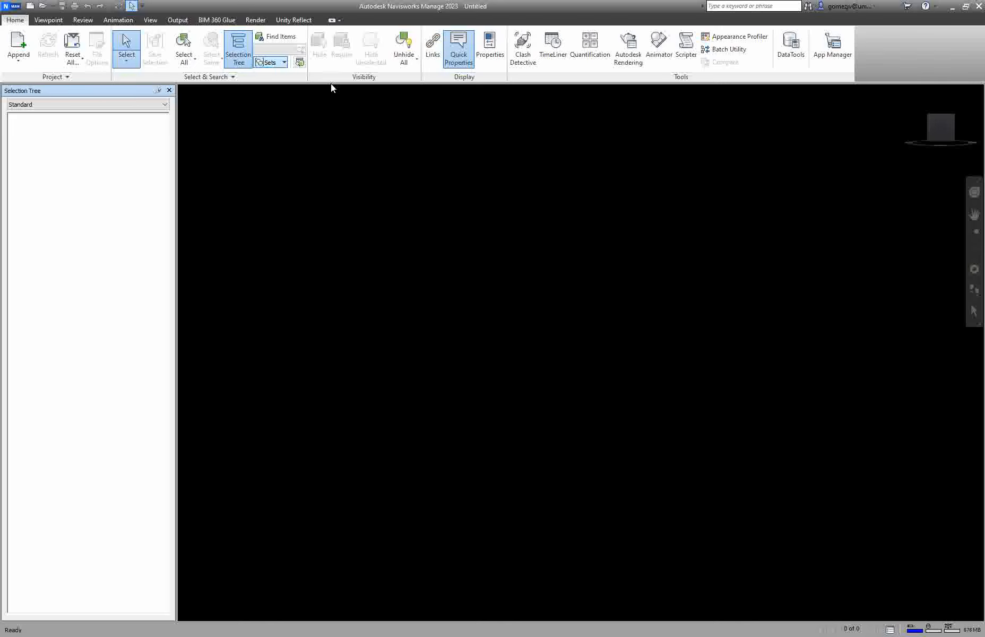
Step: Open the TimeLiner and Properties panels
{"action": "left_click", "coordinate": [551, 46]}
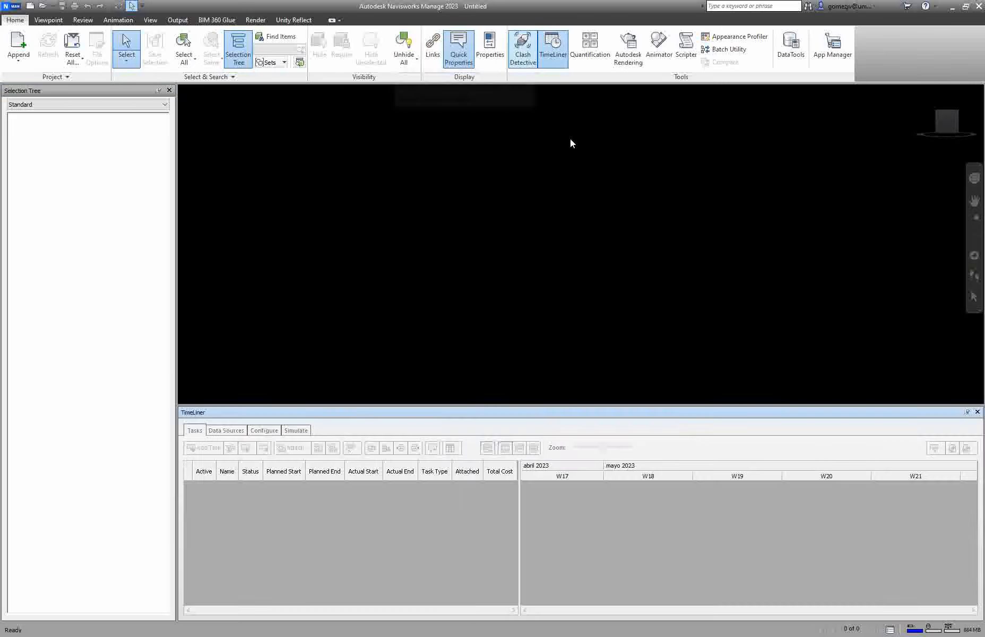
{"action": "left_click", "coordinate": [489, 47]}
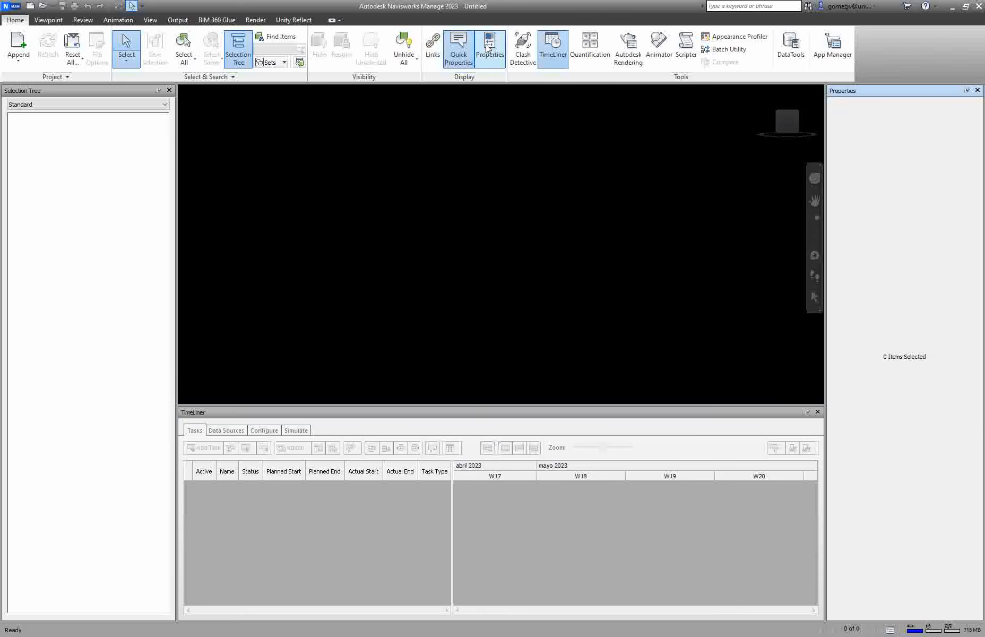
Step: Open the Append dialog and browse the list of supported file types, keeping all files shown
{"action": "left_click", "coordinate": [19, 45]}
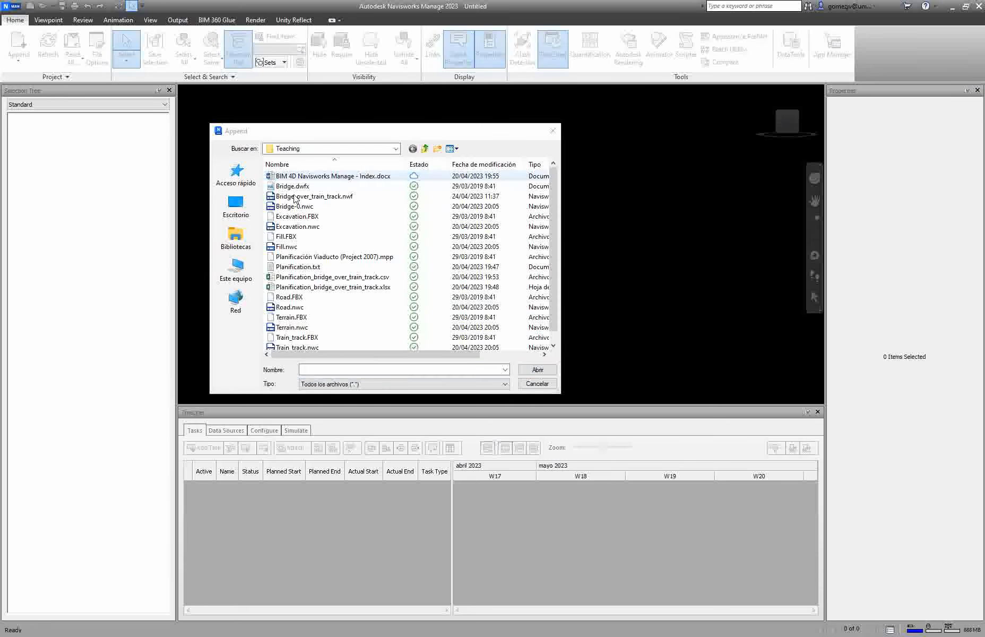
{"action": "left_click", "coordinate": [356, 386]}
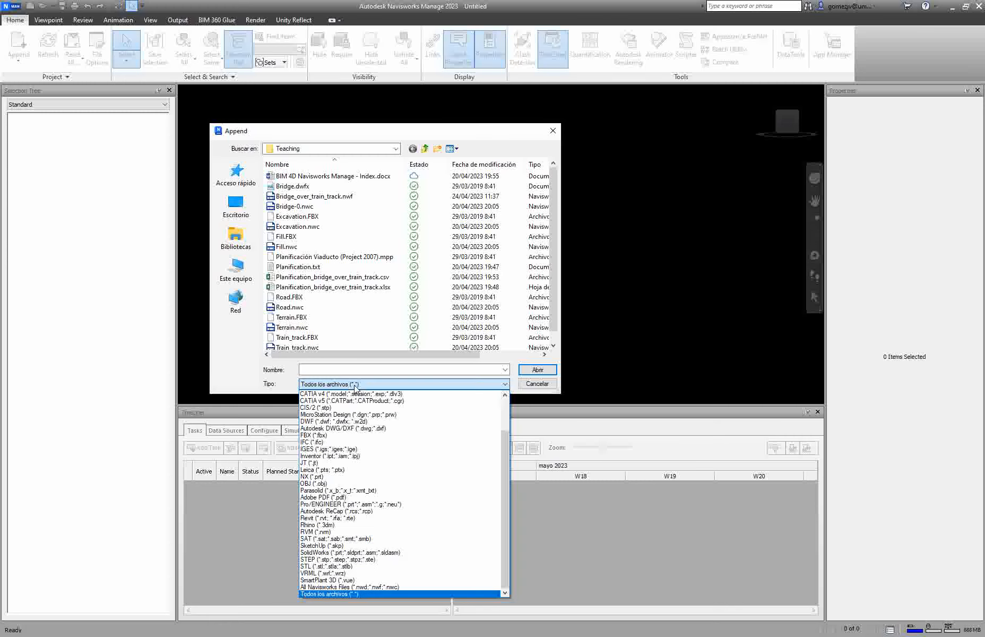
{"action": "left_click", "coordinate": [354, 386]}
{"action": "left_click", "coordinate": [355, 385]}
{"action": "left_click_drag", "start_coordinate": [506, 439], "coordinate": [506, 402]}
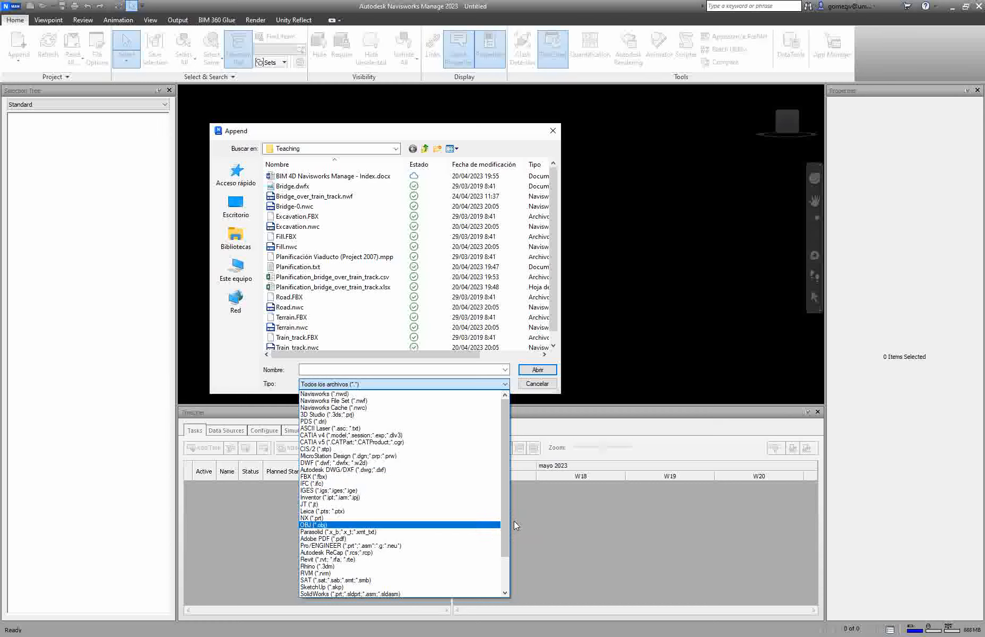
{"action": "left_click_drag", "start_coordinate": [502, 518], "coordinate": [501, 558]}
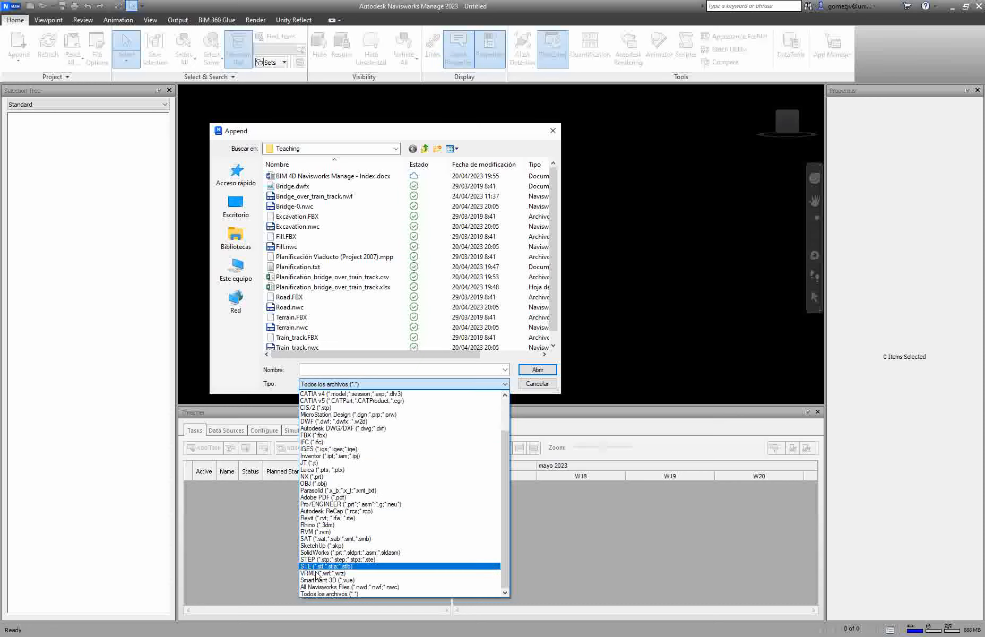
{"action": "left_click", "coordinate": [315, 594]}
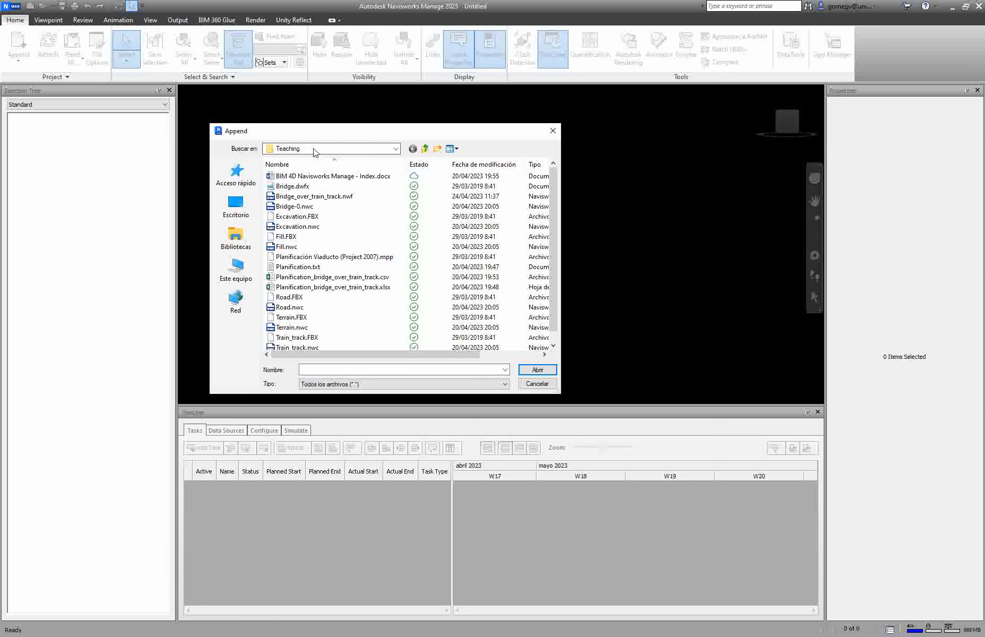
Step: Append the Excavation.nwc file from the Teaching folder to the scene
{"action": "left_click", "coordinate": [305, 199]}
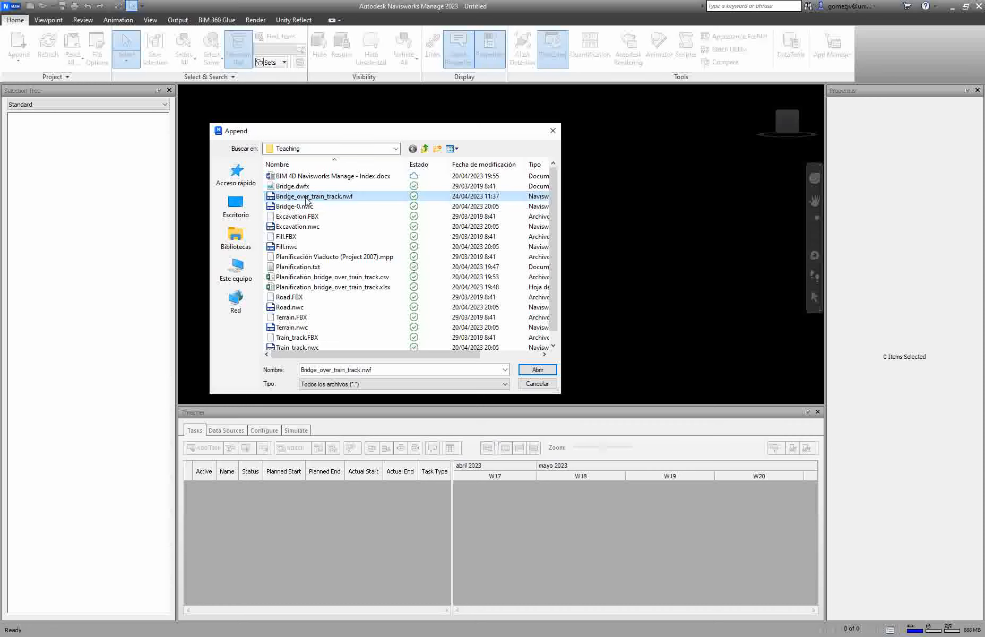
{"action": "left_click", "coordinate": [299, 205]}
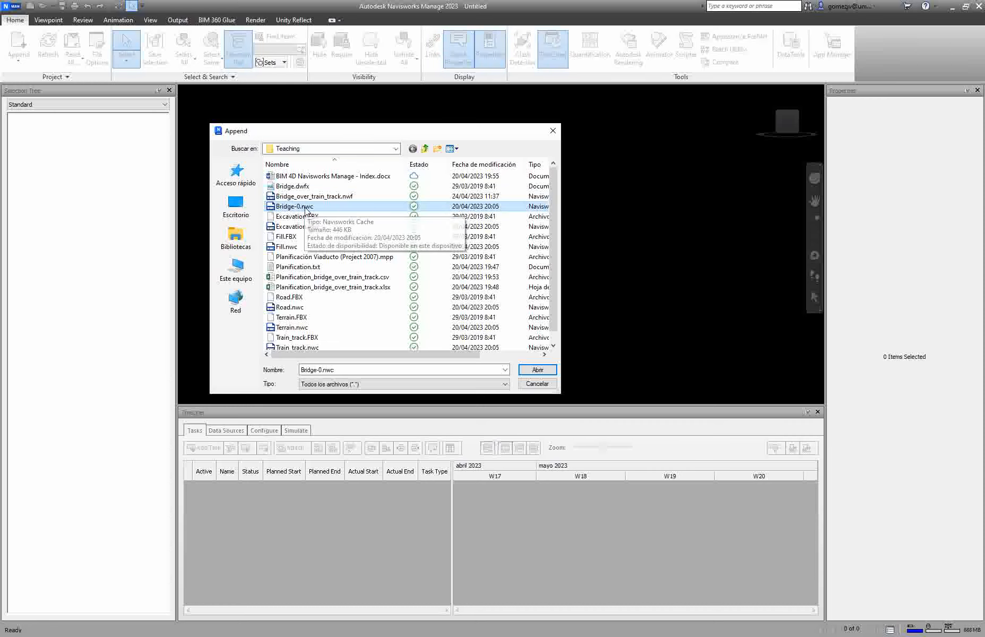
{"action": "left_click", "coordinate": [309, 218]}
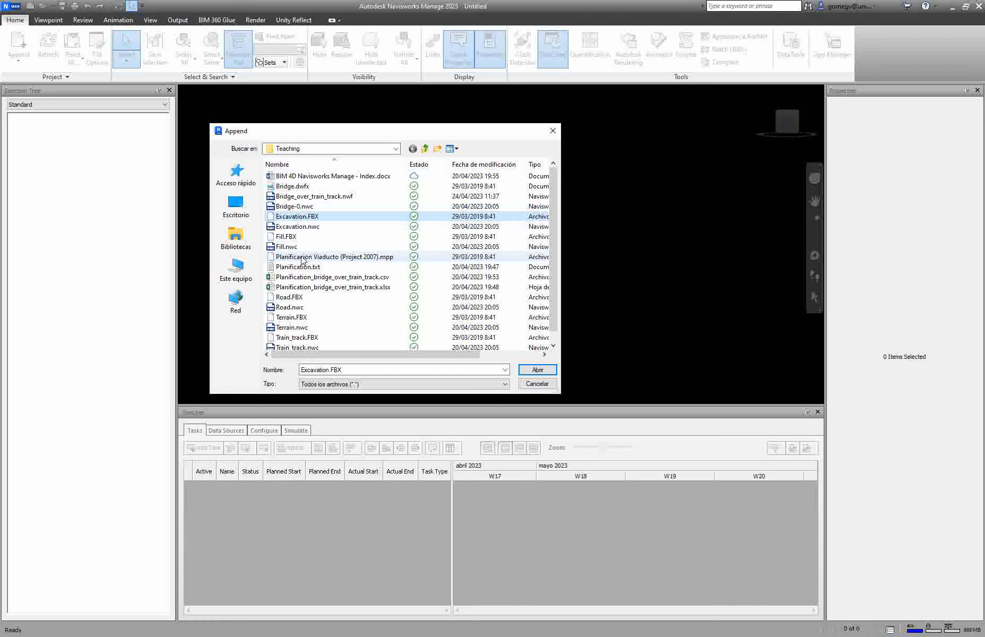
{"action": "left_click", "coordinate": [290, 298]}
{"action": "scroll", "coordinate": [291, 307], "scroll_direction": "down", "scroll_amount": 1}
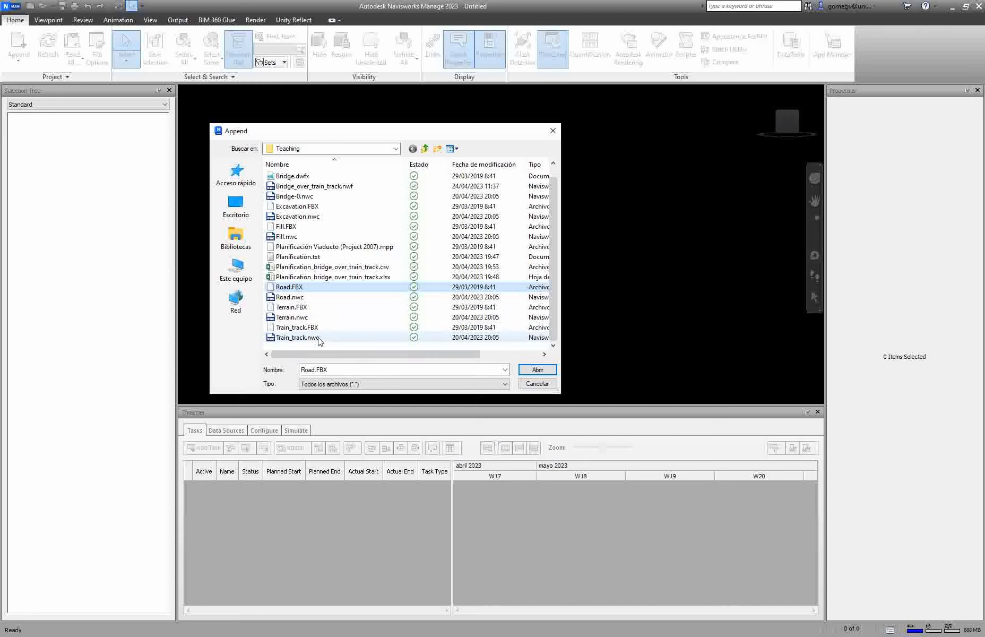
{"action": "scroll", "coordinate": [318, 341], "scroll_direction": "up", "scroll_amount": 1}
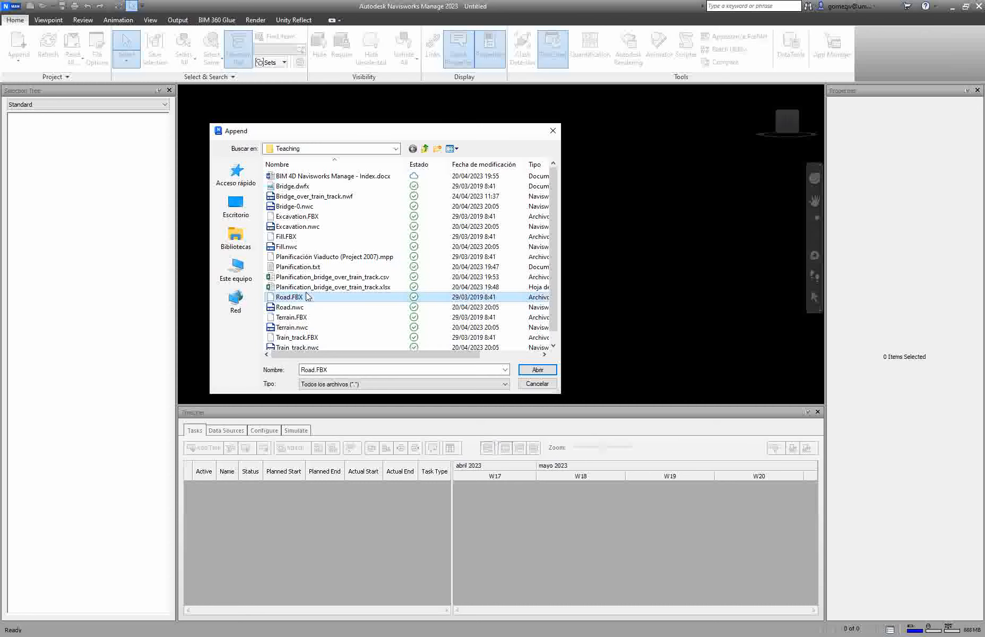
{"action": "left_click", "coordinate": [294, 228]}
{"action": "left_click", "coordinate": [537, 374]}
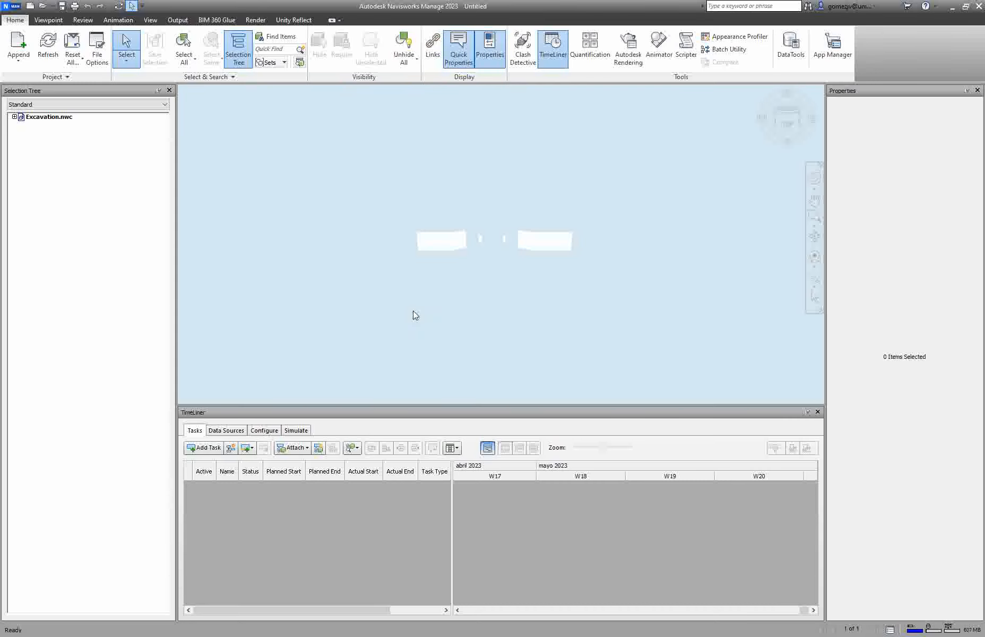
Step: Zoom in on the excavation model and pan the view with the Pan tool
{"action": "middle_click_drag", "start_coordinate": [479, 321], "coordinate": [504, 235], "text": "shift"}
{"action": "scroll", "coordinate": [508, 327], "scroll_direction": "up", "scroll_amount": 2}
{"action": "scroll", "coordinate": [508, 327], "scroll_direction": "up", "scroll_amount": 6}
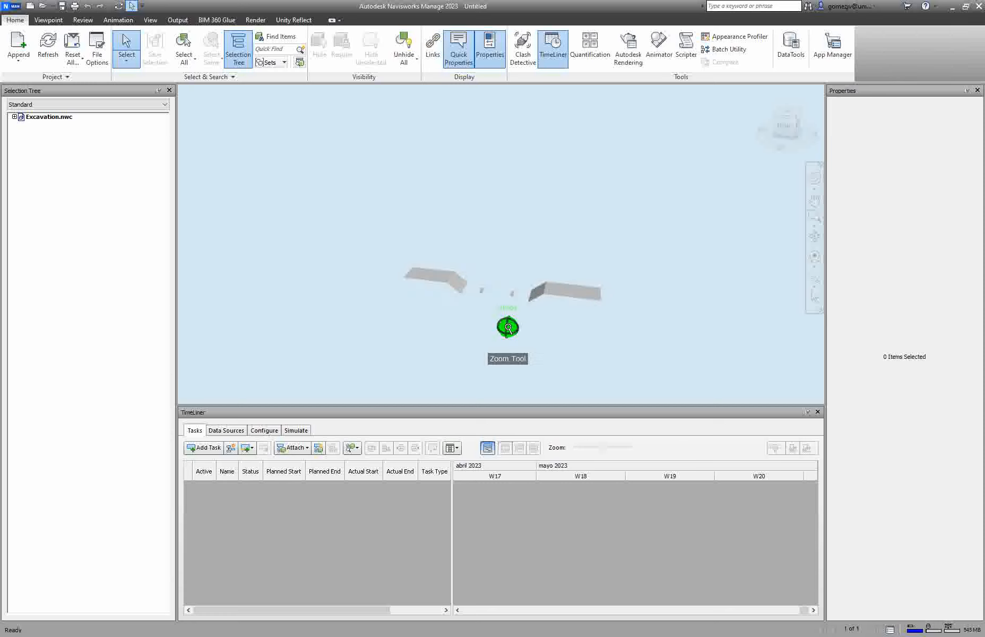
{"action": "scroll", "coordinate": [508, 328], "scroll_direction": "up", "scroll_amount": 1}
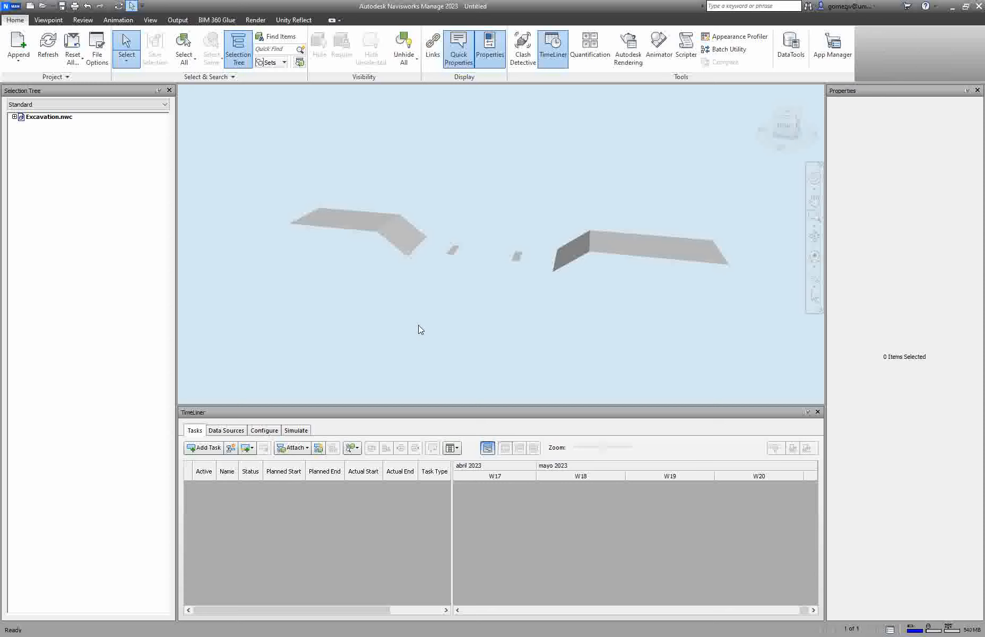
{"action": "left_click", "coordinate": [815, 202]}
{"action": "left_click_drag", "start_coordinate": [655, 214], "coordinate": [559, 193]}
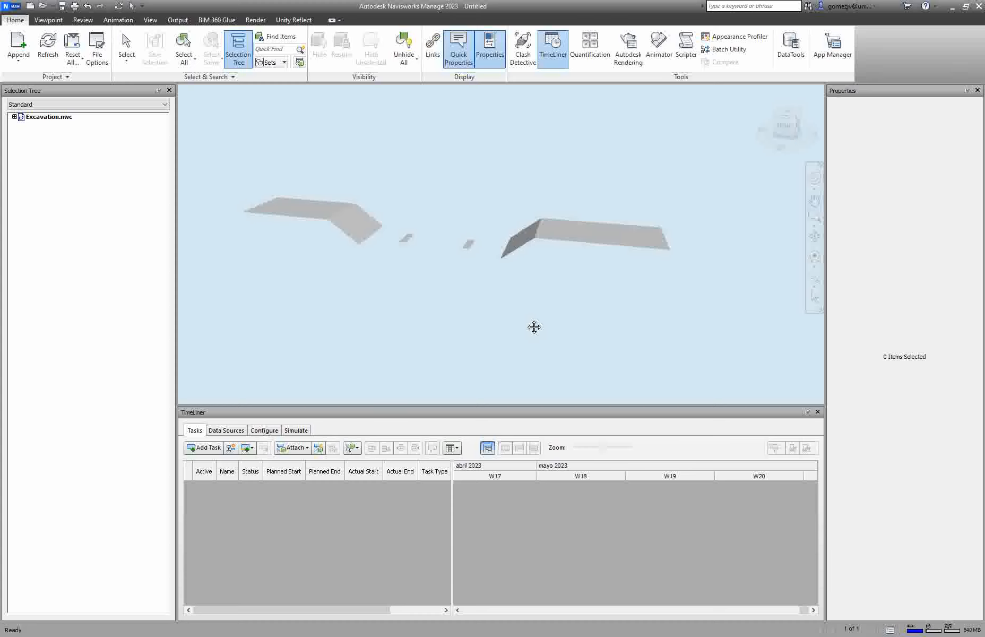
{"action": "mouse_move", "coordinate": [534, 327]}
{"action": "left_mouse_down"}
{"action": "mouse_move", "coordinate": [370, 279]}
{"action": "mouse_move", "coordinate": [537, 301]}
{"action": "mouse_move", "coordinate": [631, 297]}
{"action": "mouse_move", "coordinate": [428, 283]}
{"action": "mouse_move", "coordinate": [529, 336]}
{"action": "left_mouse_up"}
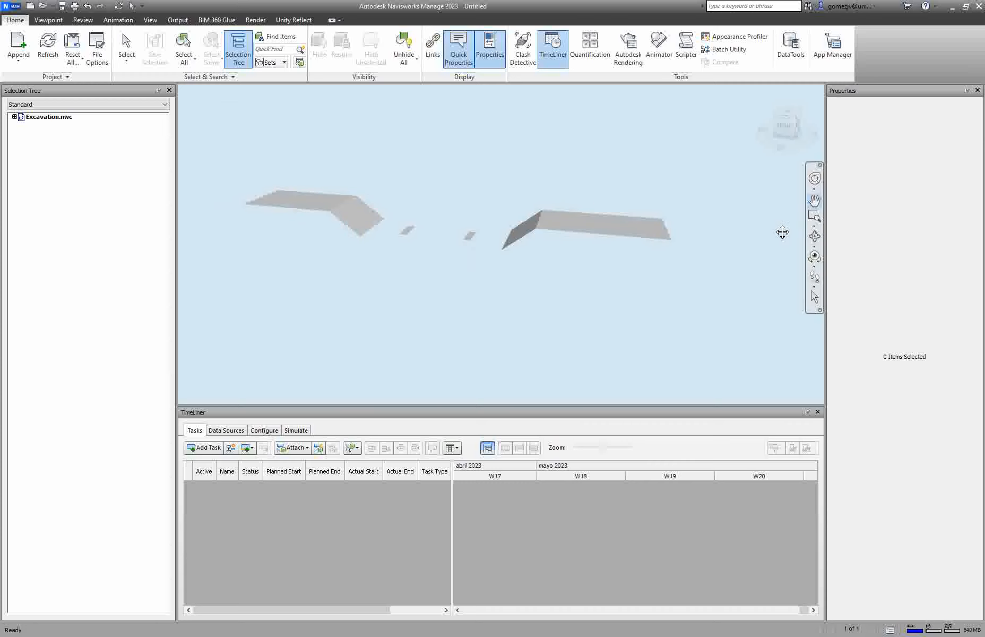
Step: Zoom to a window around the excavation model and orbit the view around it
{"action": "left_click", "coordinate": [814, 226]}
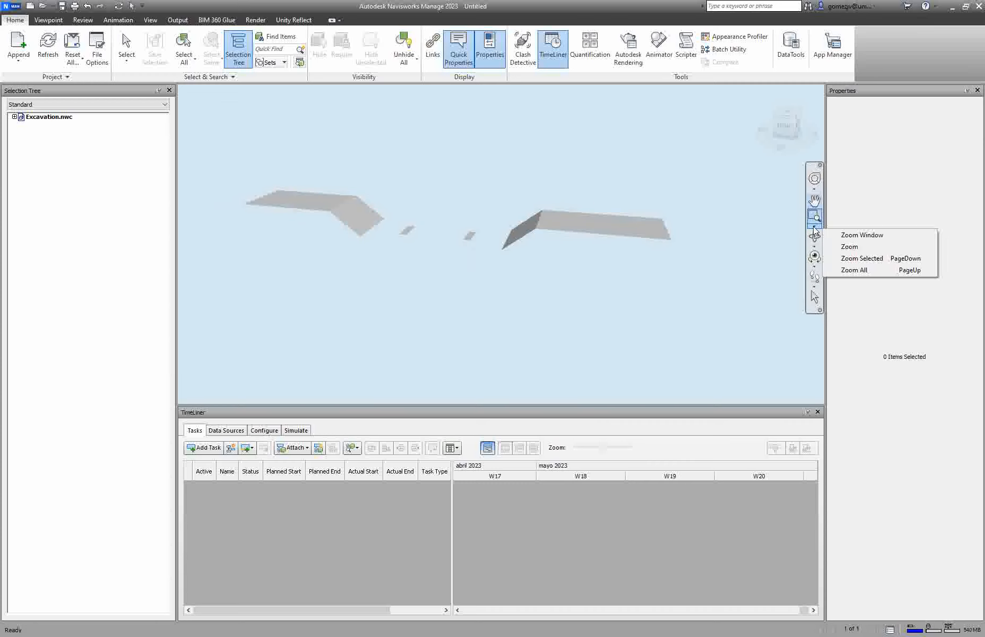
{"action": "left_click", "coordinate": [832, 235]}
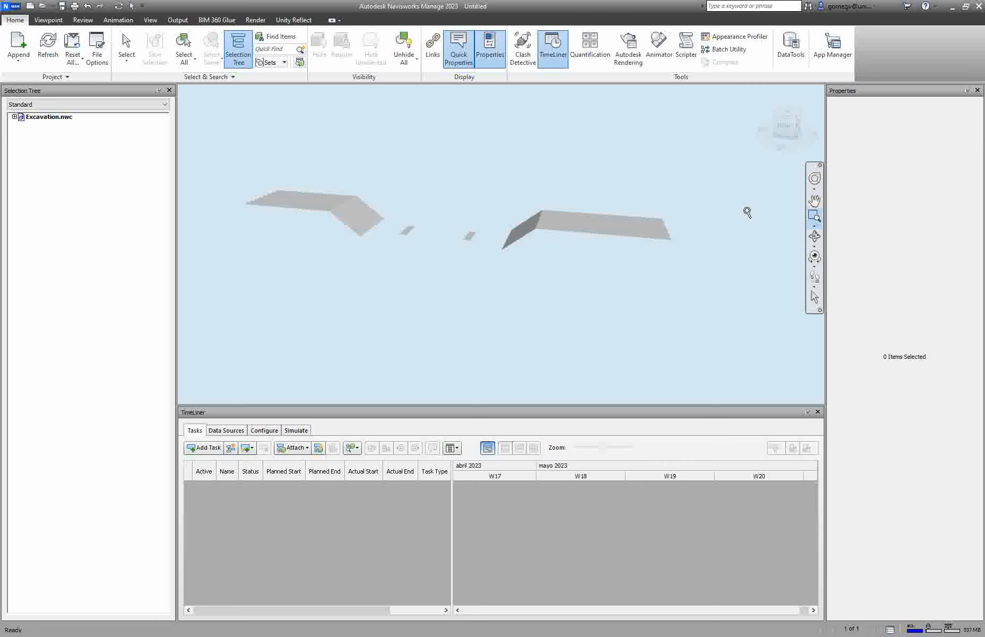
{"action": "left_click_drag", "start_coordinate": [230, 143], "coordinate": [686, 274]}
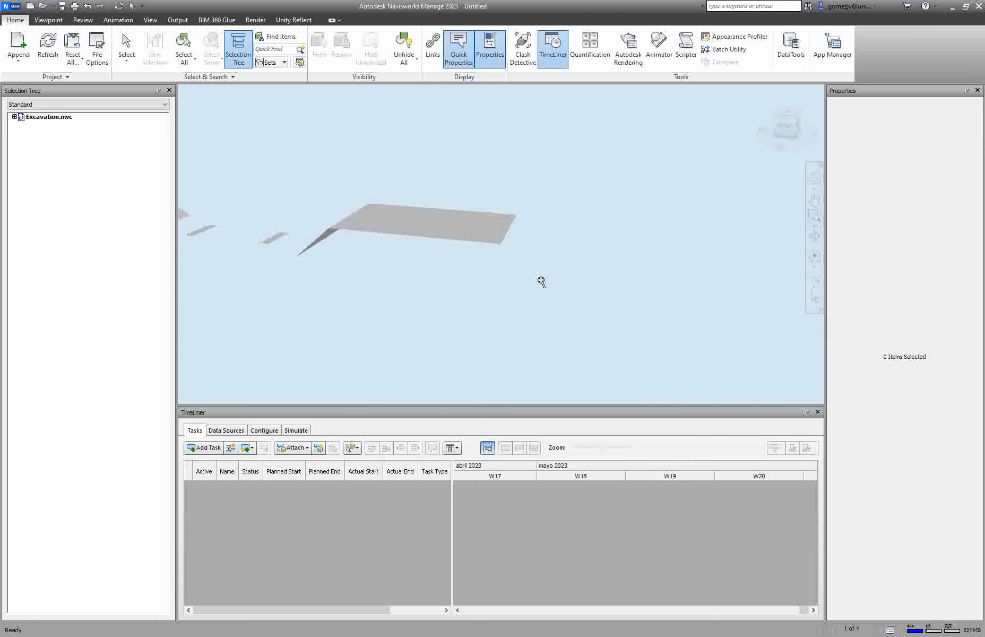
{"action": "middle_click_drag", "start_coordinate": [383, 299], "coordinate": [675, 314]}
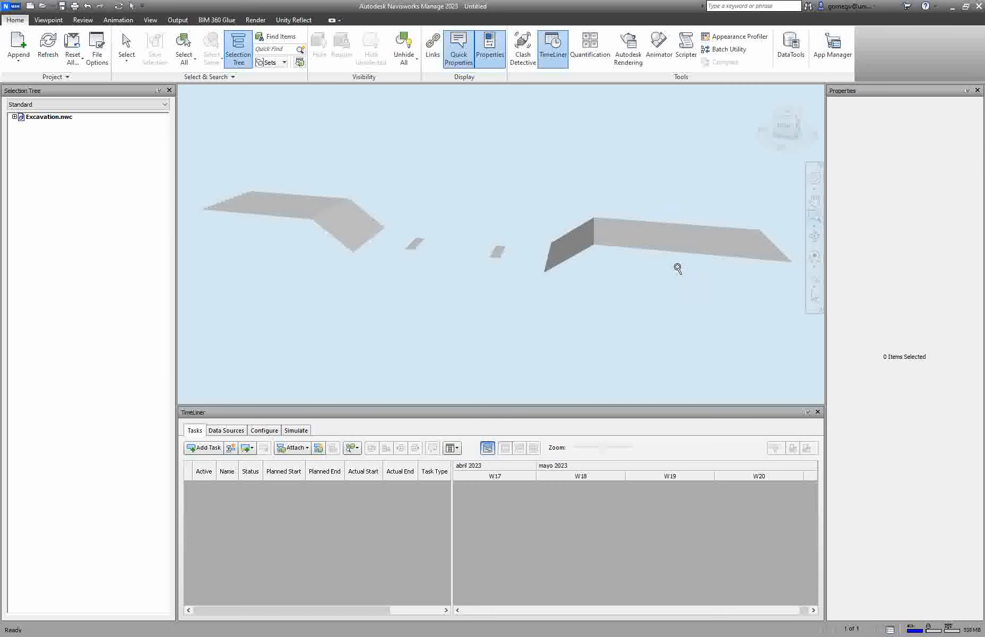
{"action": "left_click", "coordinate": [815, 238]}
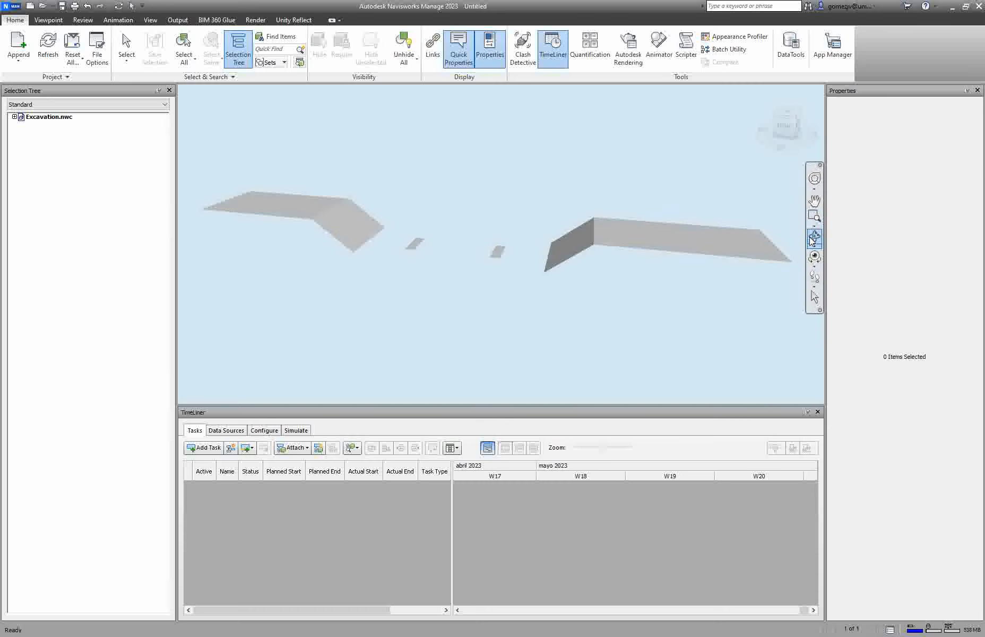
{"action": "left_click_drag", "start_coordinate": [517, 234], "coordinate": [446, 249]}
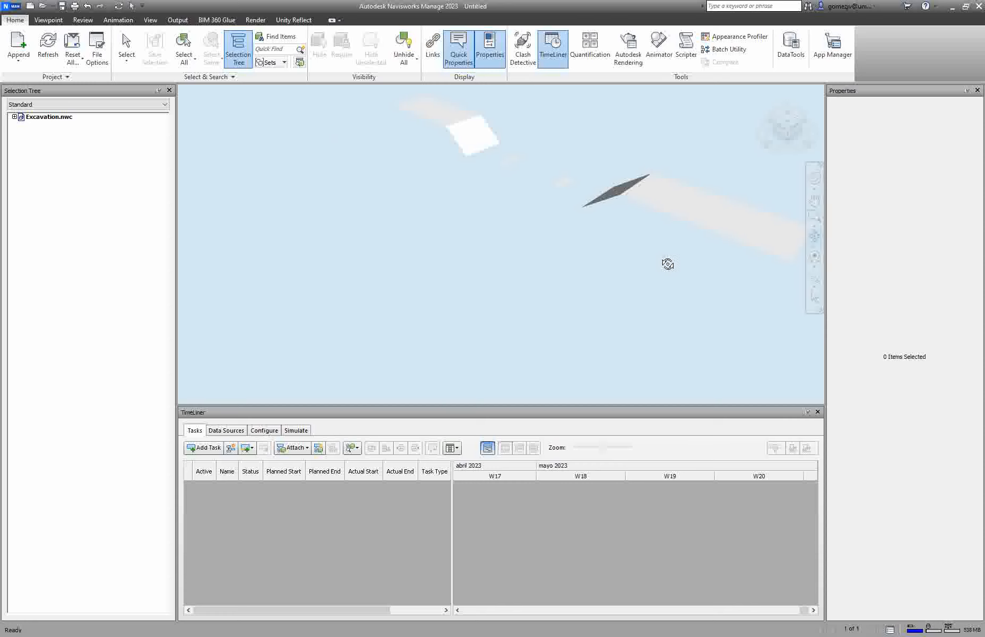
{"action": "middle_click_drag", "start_coordinate": [666, 264], "coordinate": [523, 304]}
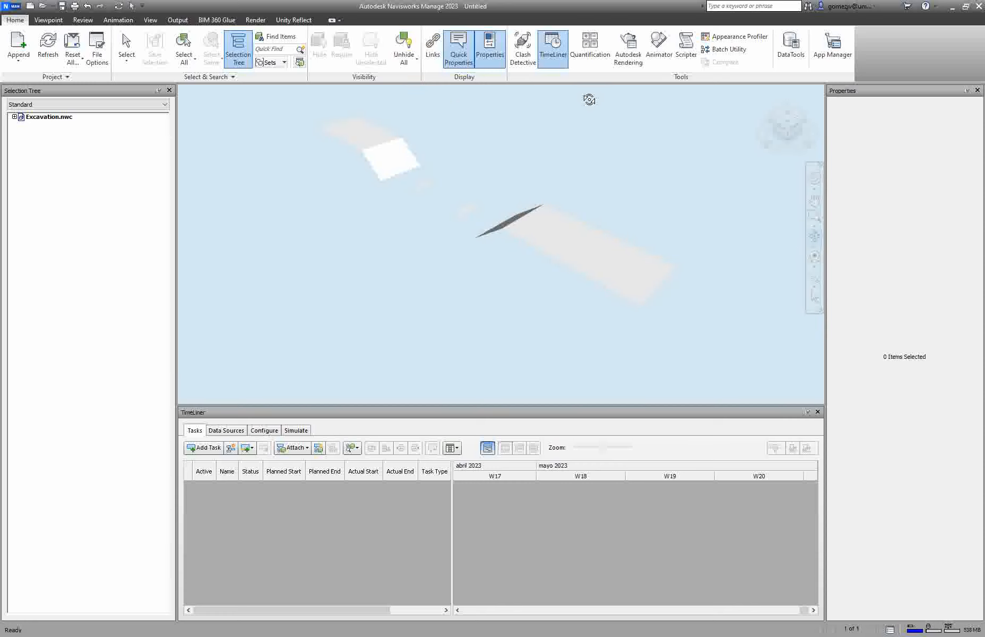
Step: Switch to the Select tool, then turn the camera with the Look Around tool
{"action": "left_click", "coordinate": [120, 48]}
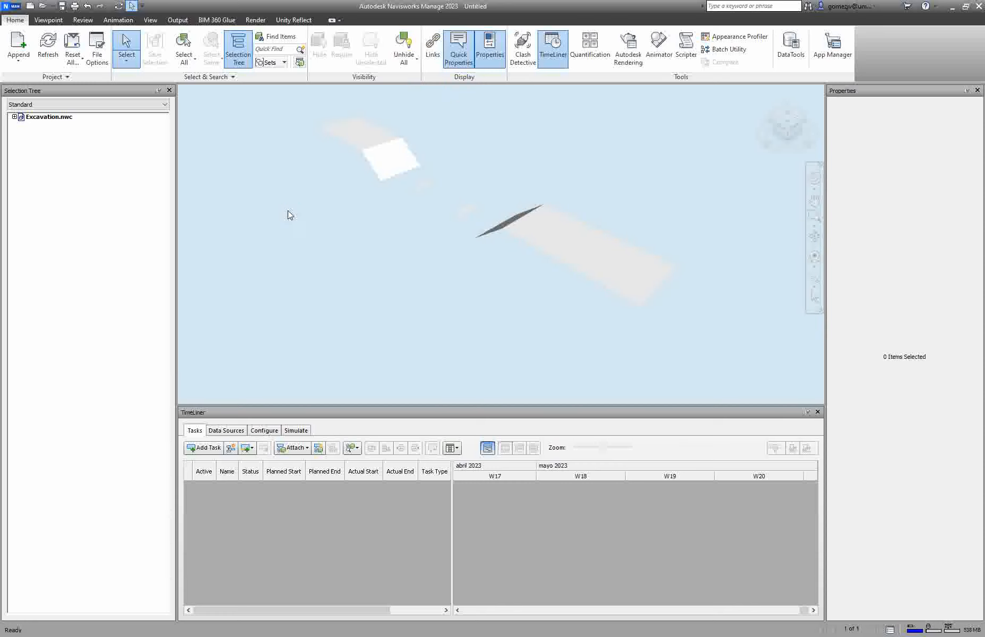
{"action": "left_click", "coordinate": [376, 174]}
{"action": "left_click", "coordinate": [378, 222]}
{"action": "middle_click_drag", "start_coordinate": [426, 301], "coordinate": [467, 298], "text": "shift"}
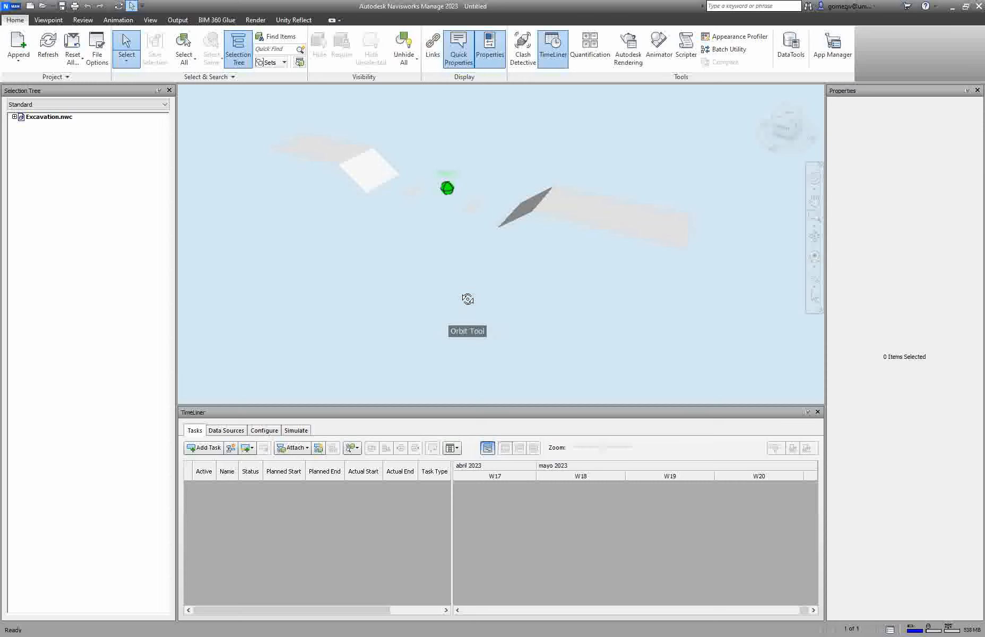
{"action": "left_click", "coordinate": [813, 259]}
{"action": "mouse_move", "coordinate": [518, 246]}
{"action": "left_mouse_down"}
{"action": "mouse_move", "coordinate": [554, 237]}
{"action": "mouse_move", "coordinate": [625, 246]}
{"action": "mouse_move", "coordinate": [614, 260]}
{"action": "mouse_move", "coordinate": [480, 262]}
{"action": "mouse_move", "coordinate": [370, 233]}
{"action": "mouse_move", "coordinate": [300, 245]}
{"action": "mouse_move", "coordinate": [530, 228]}
{"action": "left_mouse_up"}
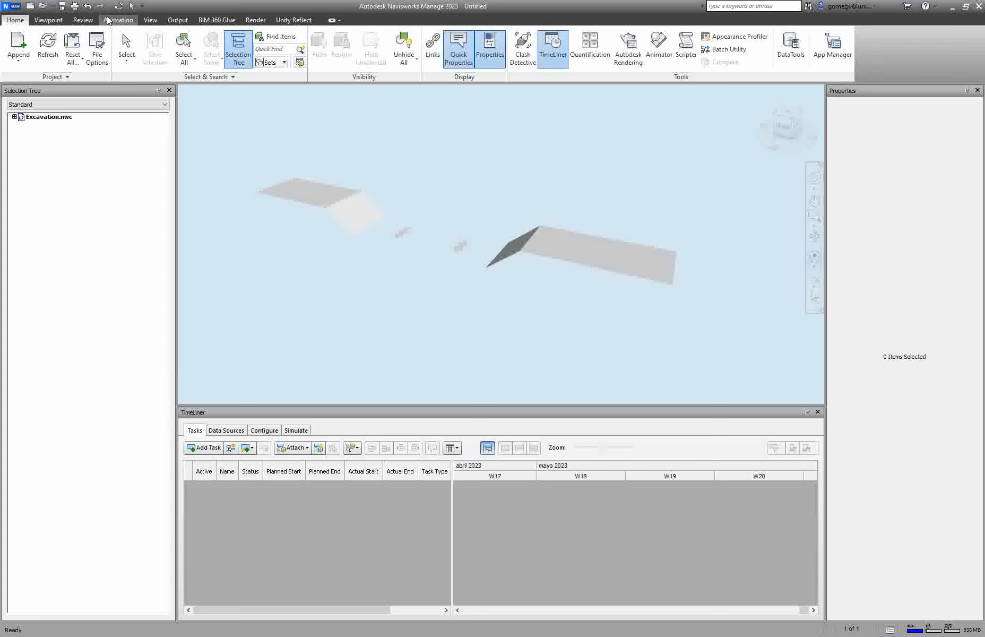
Step: Select the excavation object in the viewport to inspect its properties, then clear the selection
{"action": "left_click", "coordinate": [150, 20]}
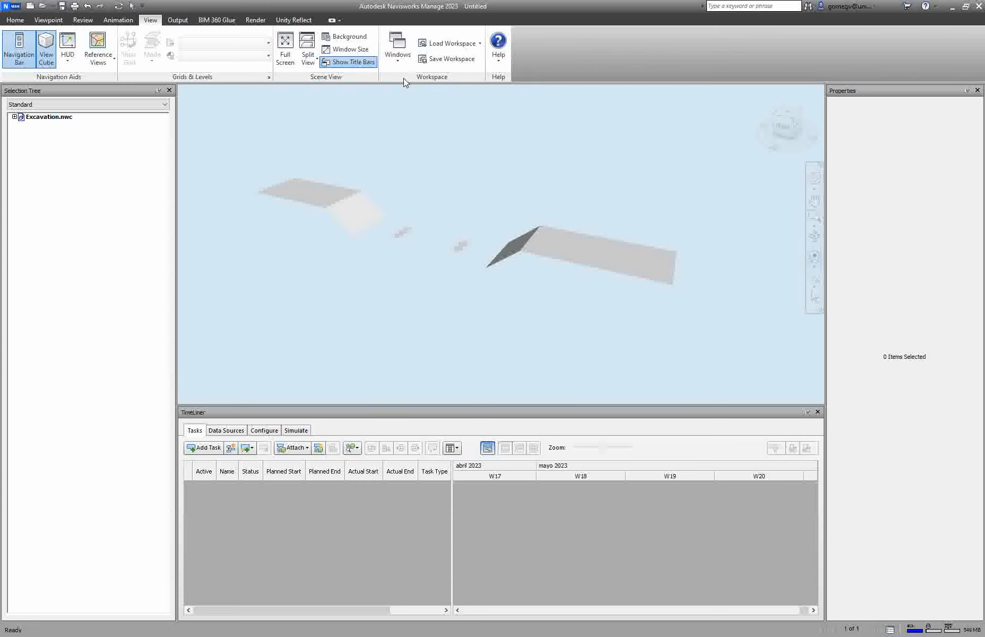
{"action": "left_click", "coordinate": [16, 20]}
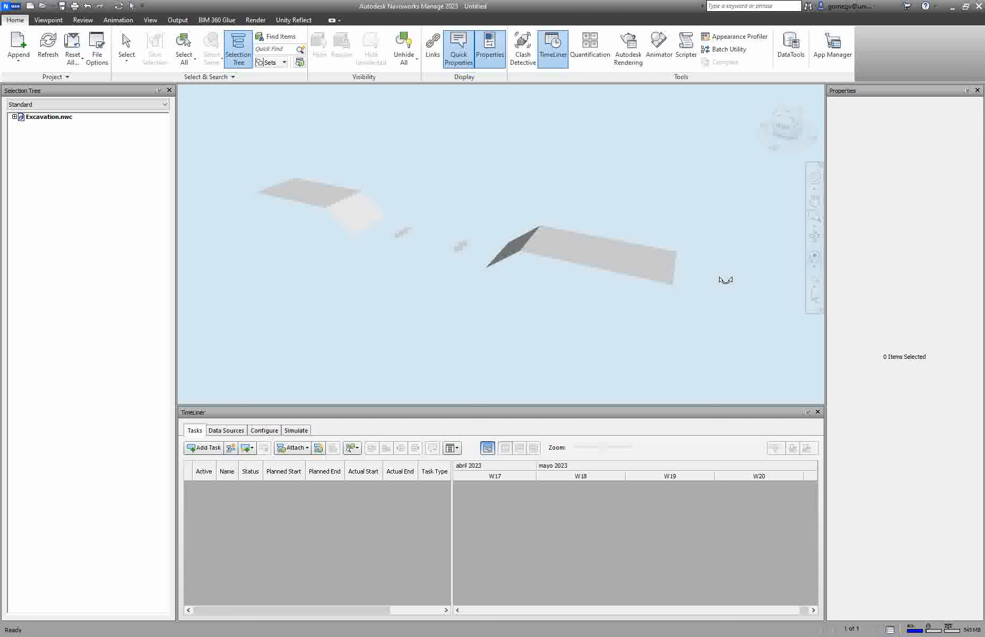
{"action": "left_click", "coordinate": [815, 298]}
{"action": "left_click", "coordinate": [631, 254]}
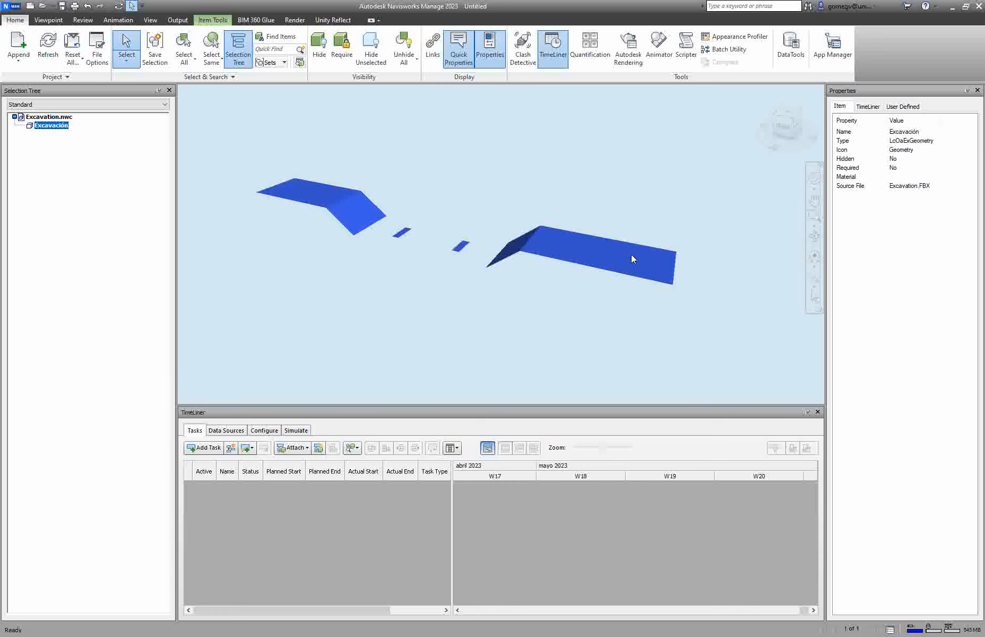
{"action": "left_click", "coordinate": [336, 309]}
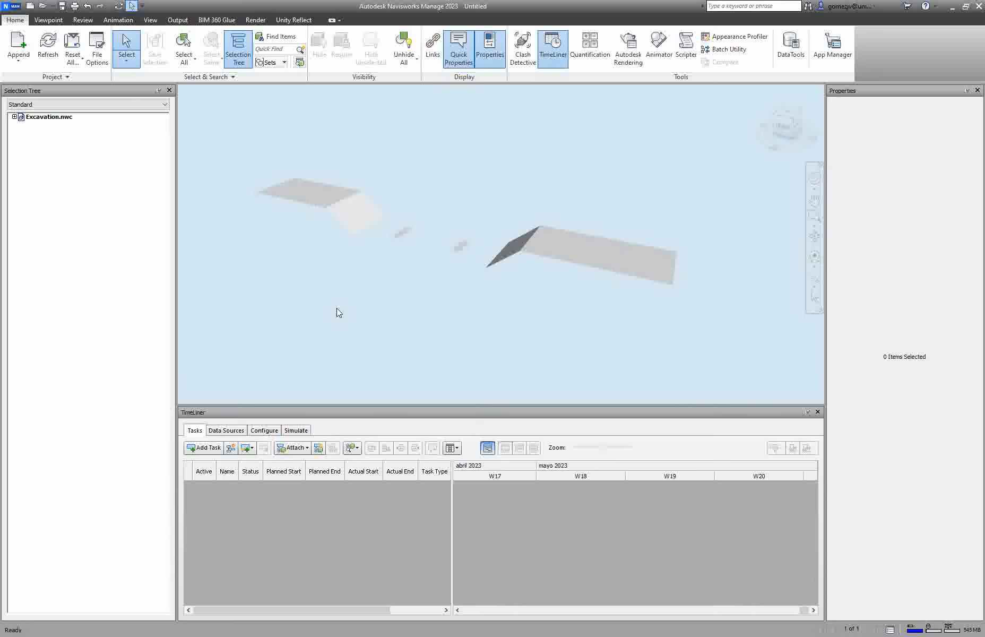
Step: Rotate the view to several orientations using the ViewCube corners and faces
{"action": "left_click", "coordinate": [796, 123]}
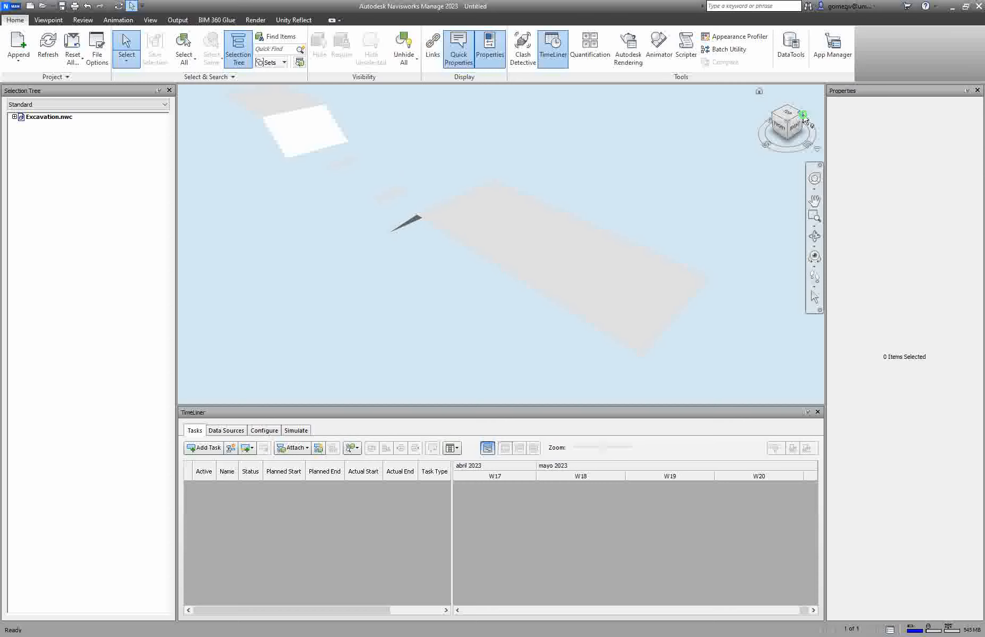
{"action": "left_click", "coordinate": [804, 118]}
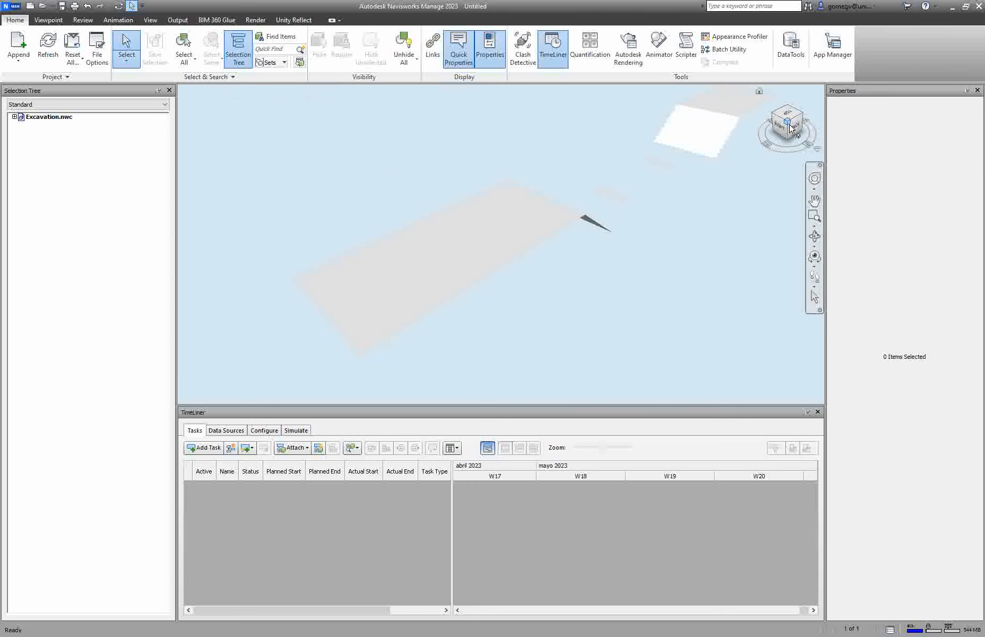
{"action": "left_click", "coordinate": [795, 127]}
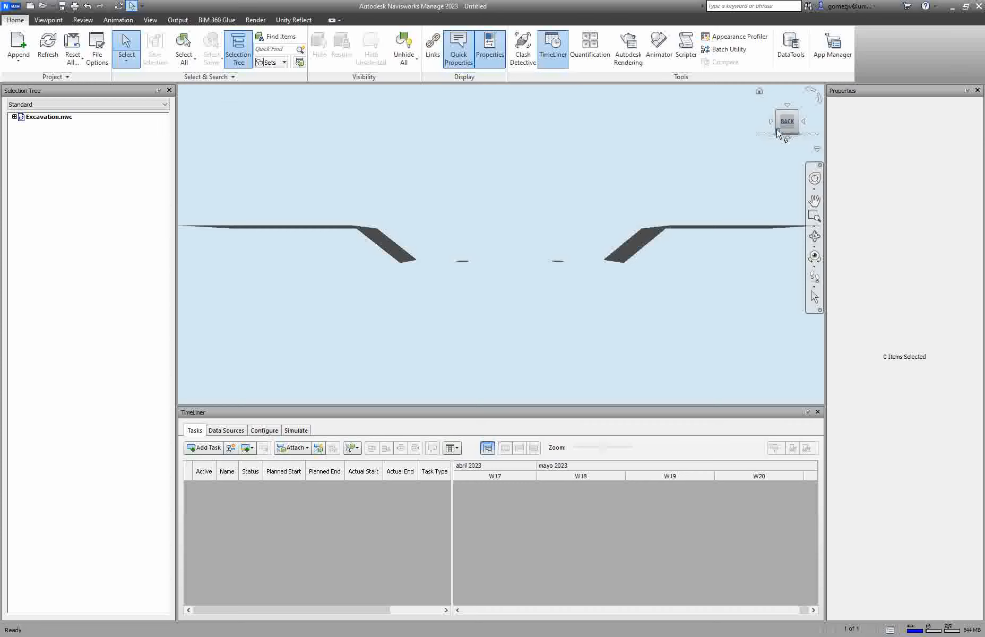
{"action": "left_click", "coordinate": [779, 134]}
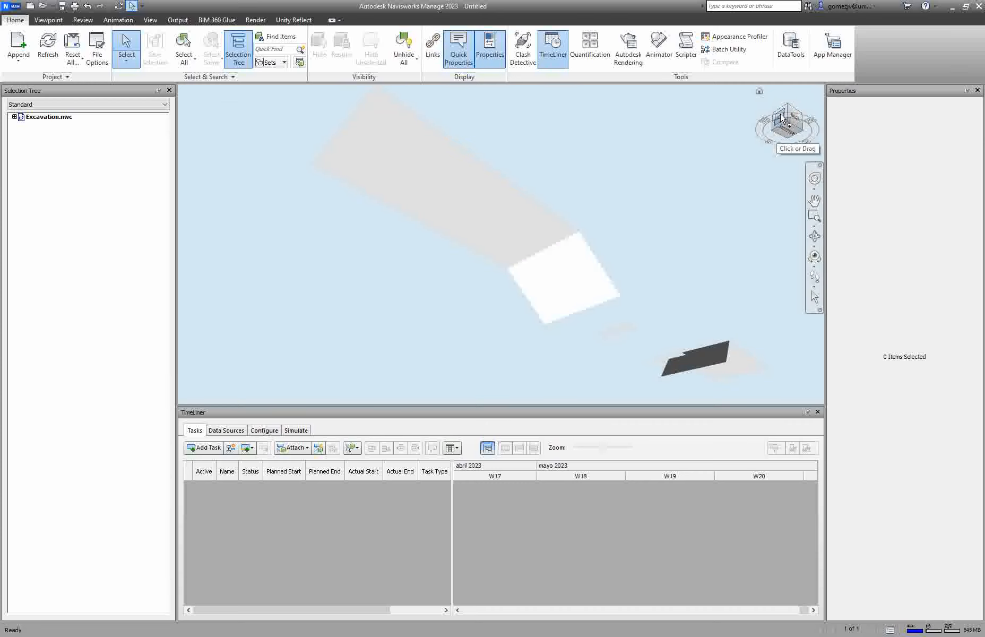
Step: Jump to the right and top views with the ViewCube, rotate the top view, then return to the Home view
{"action": "left_click", "coordinate": [781, 117]}
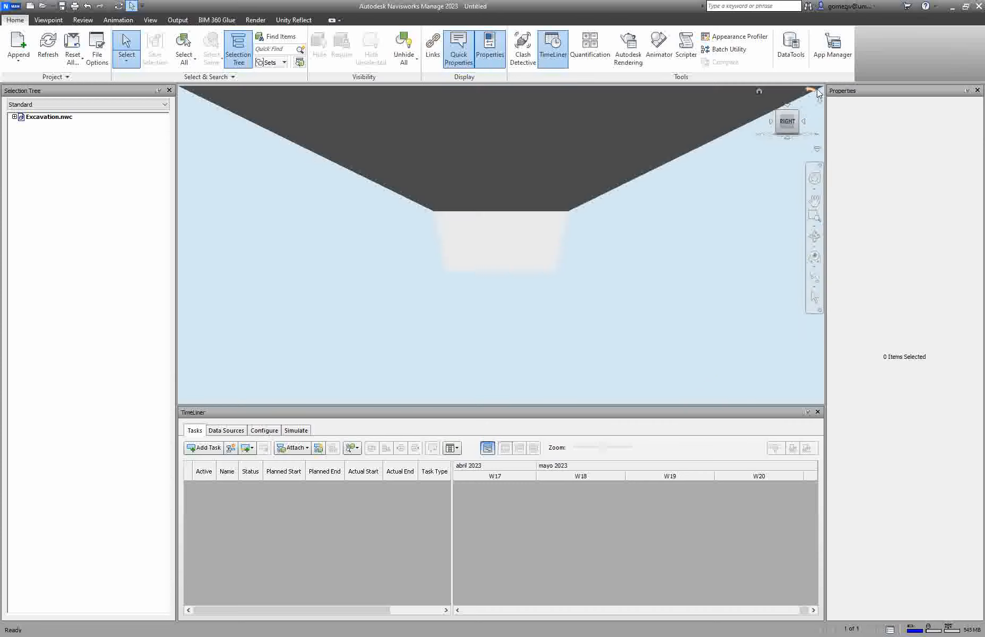
{"action": "left_click", "coordinate": [788, 107]}
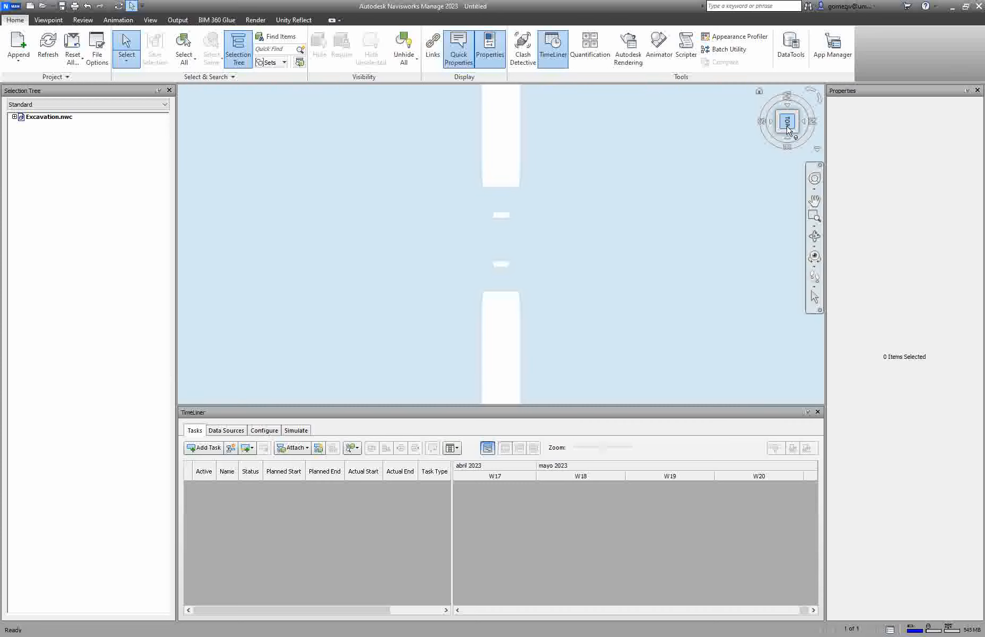
{"action": "left_click", "coordinate": [815, 96]}
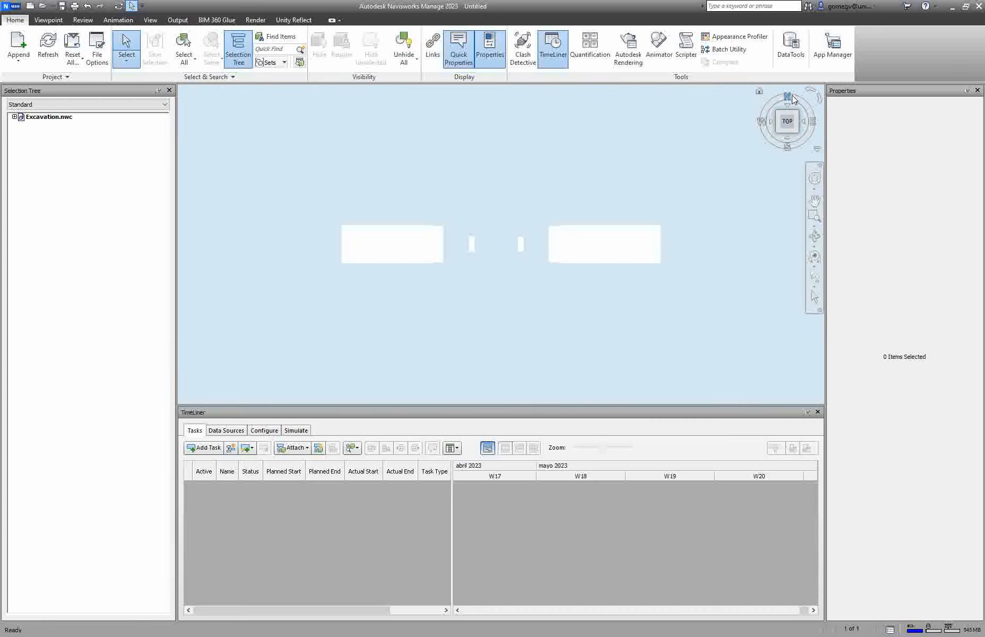
{"action": "left_click", "coordinate": [759, 93]}
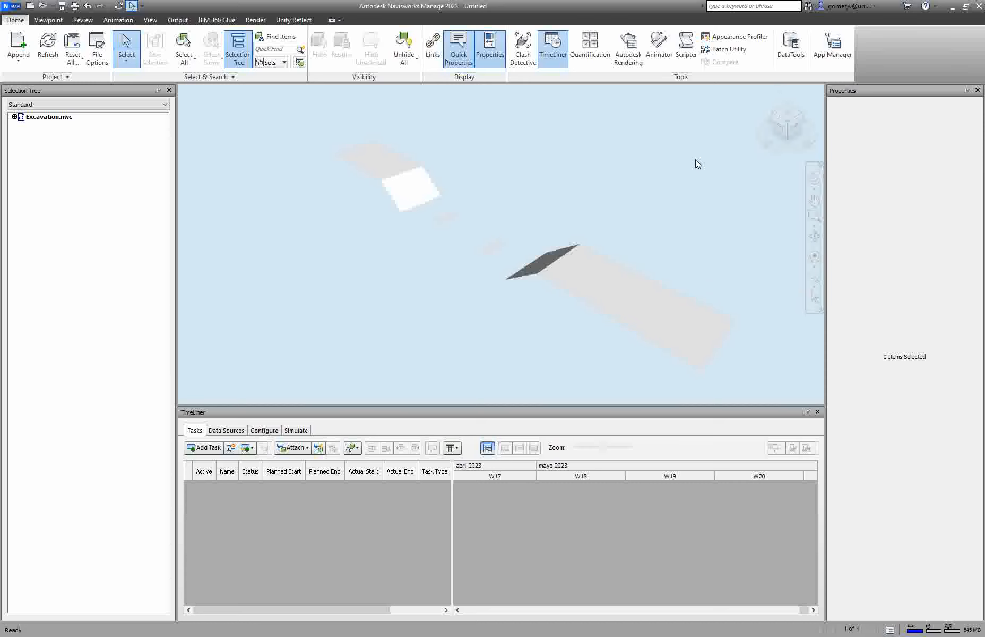
Step: Orbit to a ViewCube corner view, set it as the new Home view, and test it by switching to Front and back Home
{"action": "left_click", "coordinate": [774, 119]}
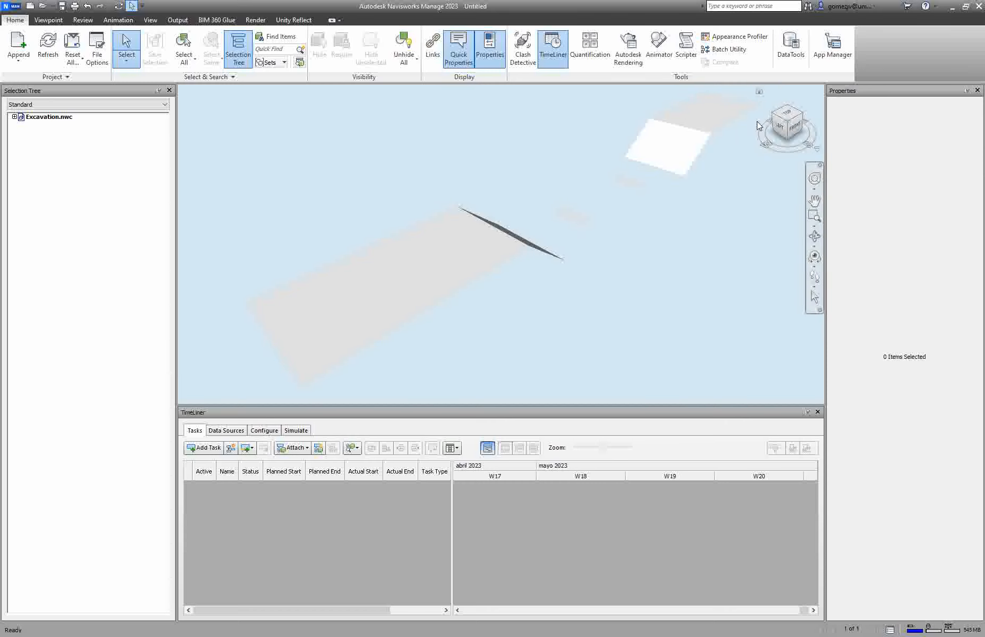
{"action": "right_click", "coordinate": [758, 91]}
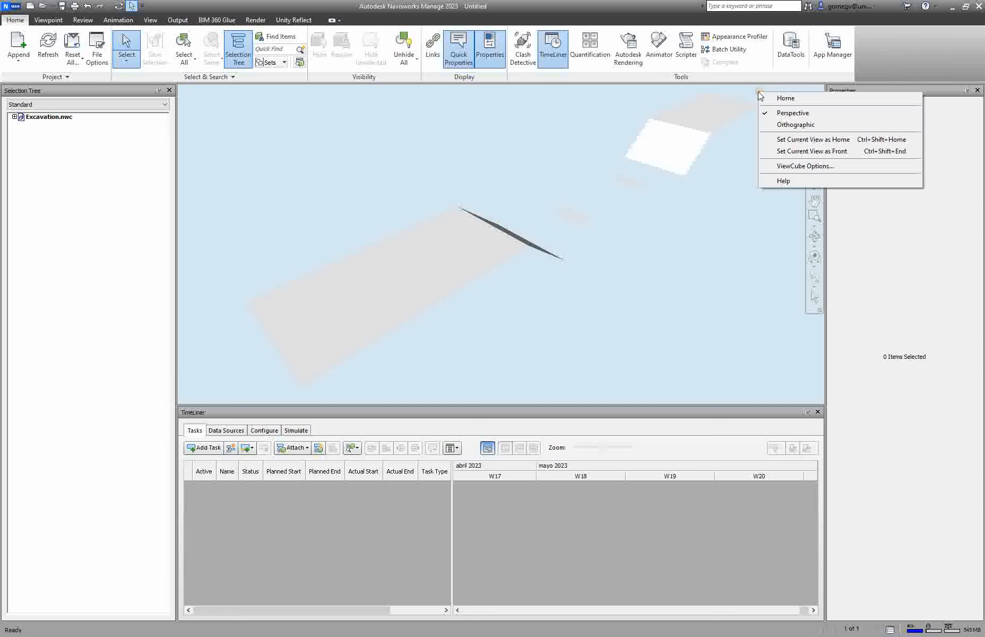
{"action": "left_click", "coordinate": [806, 142]}
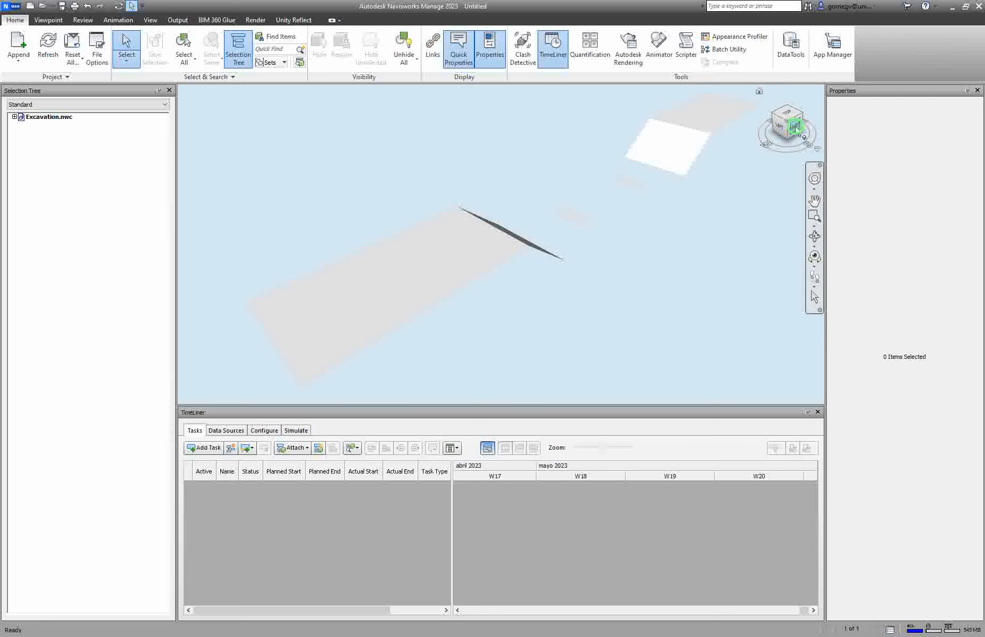
{"action": "left_click", "coordinate": [796, 129]}
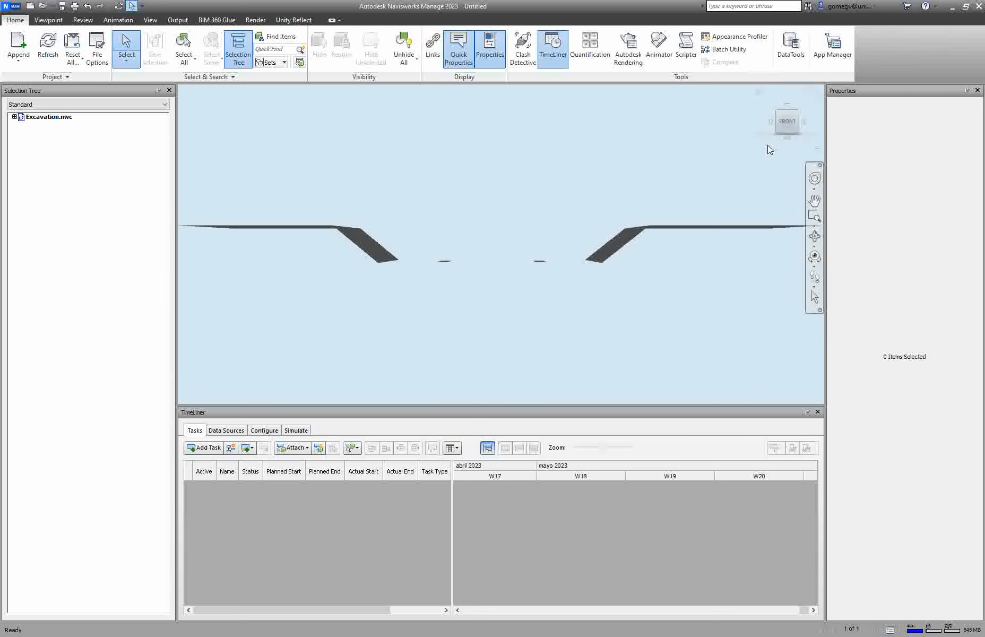
{"action": "left_click", "coordinate": [760, 94]}
{"action": "left_click", "coordinate": [760, 94]}
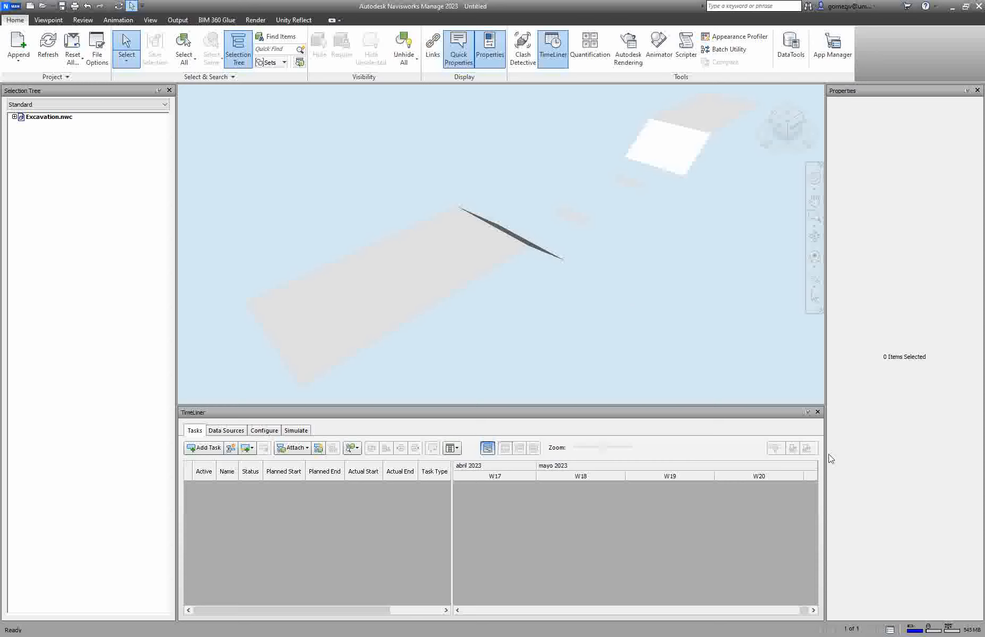
Step: Select the excavation and browse its Item, TimeLiner and User Defined property tabs, then clear the selection
{"action": "left_click", "coordinate": [440, 265]}
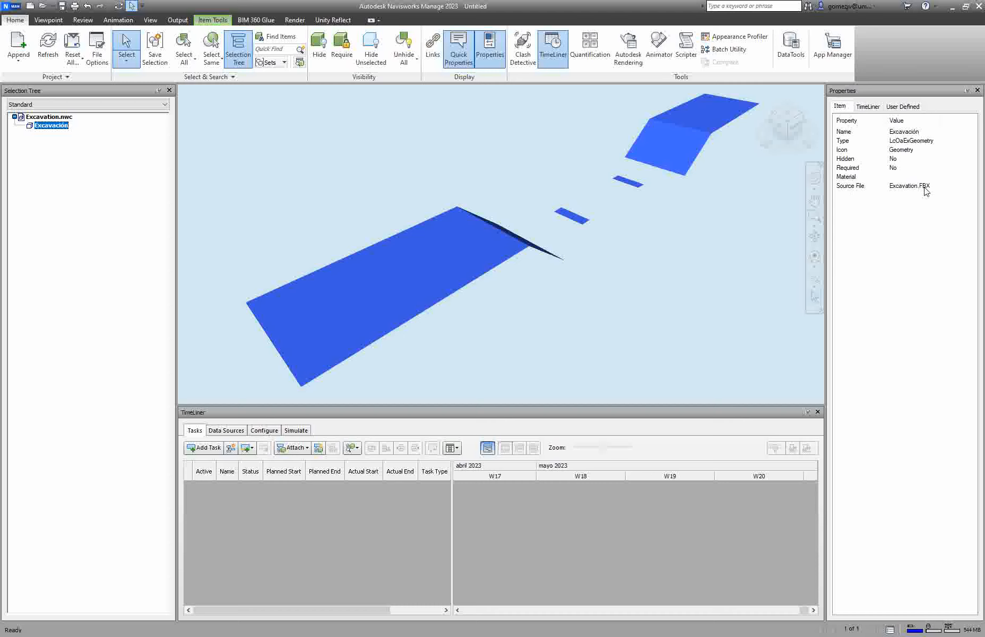
{"action": "left_click", "coordinate": [876, 108]}
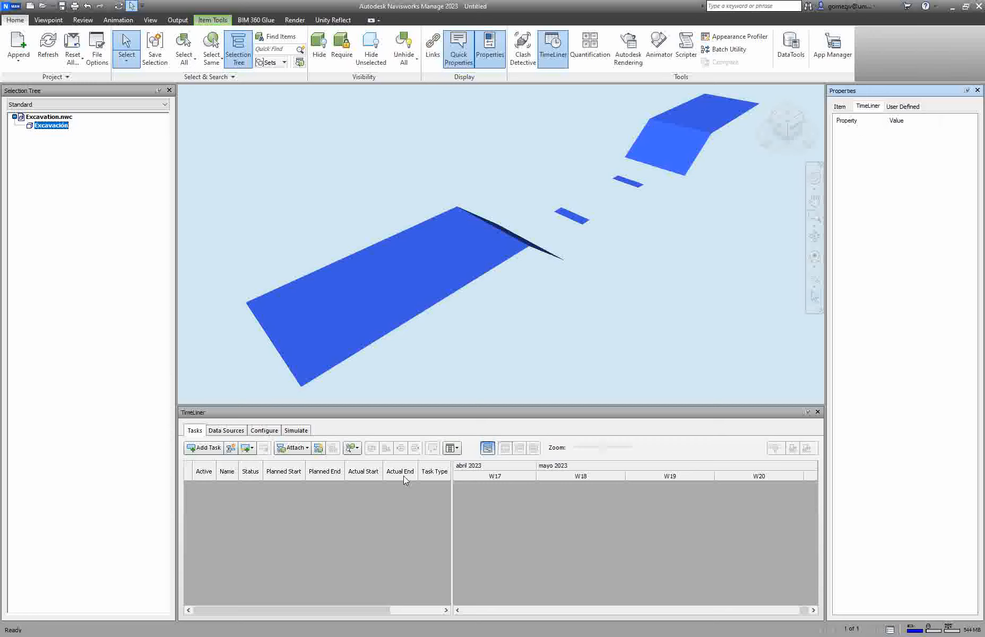
{"action": "left_click", "coordinate": [901, 106]}
{"action": "left_click", "coordinate": [849, 133]}
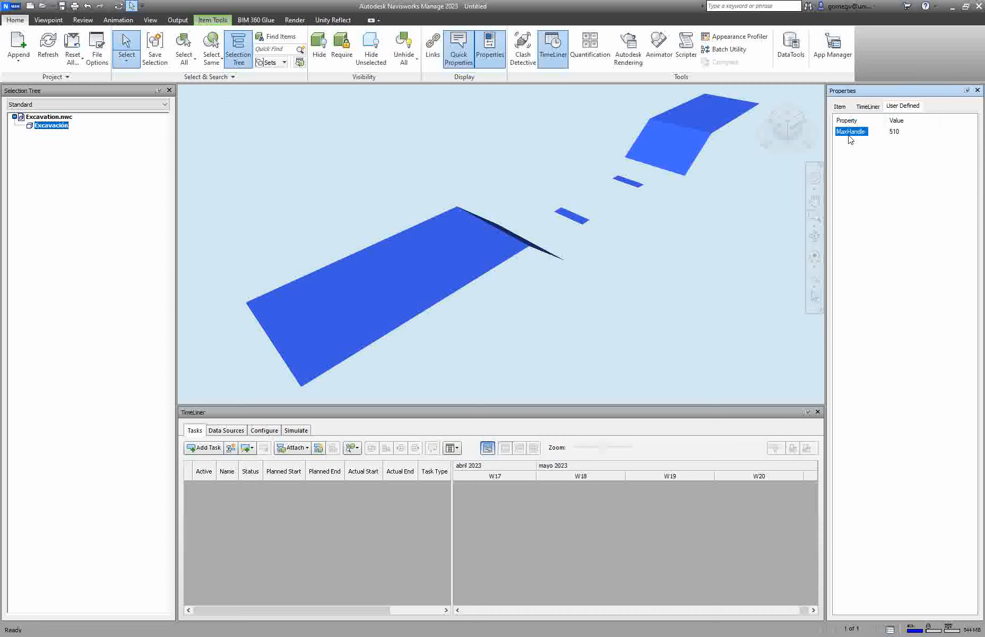
{"action": "left_click", "coordinate": [870, 169]}
{"action": "left_click", "coordinate": [223, 186]}
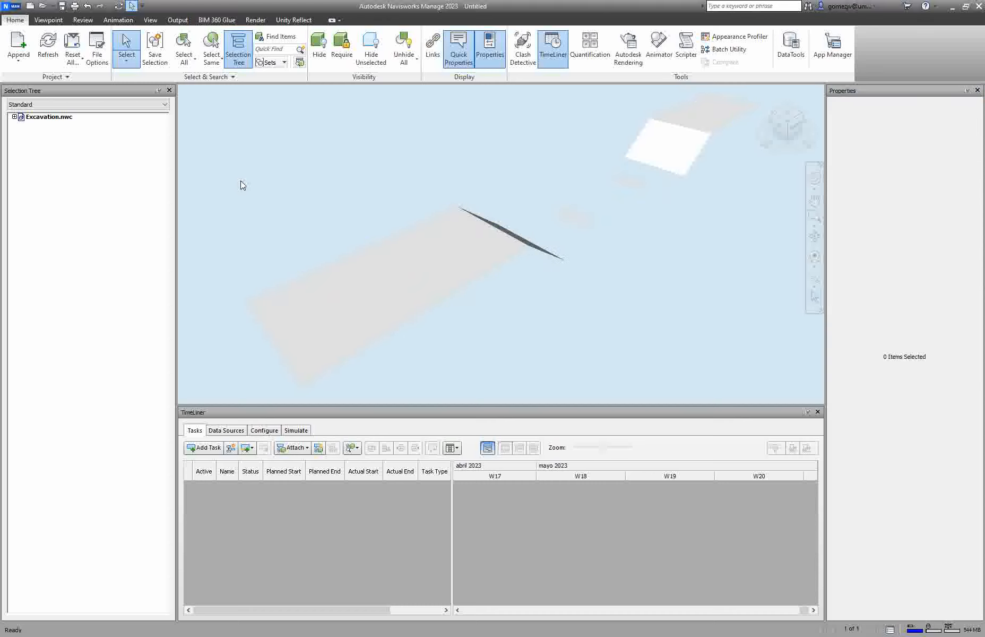
Step: Browse the Viewpoint, Review, Animation and View ribbon tabs
{"action": "left_click", "coordinate": [48, 21]}
{"action": "left_click", "coordinate": [83, 21]}
{"action": "left_click", "coordinate": [118, 20]}
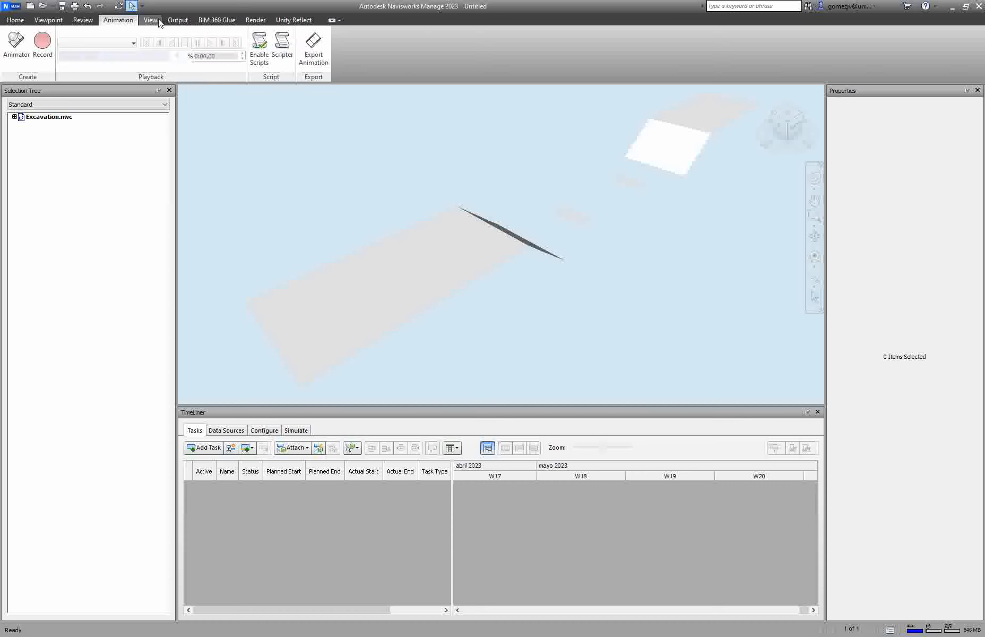
{"action": "left_click", "coordinate": [152, 20]}
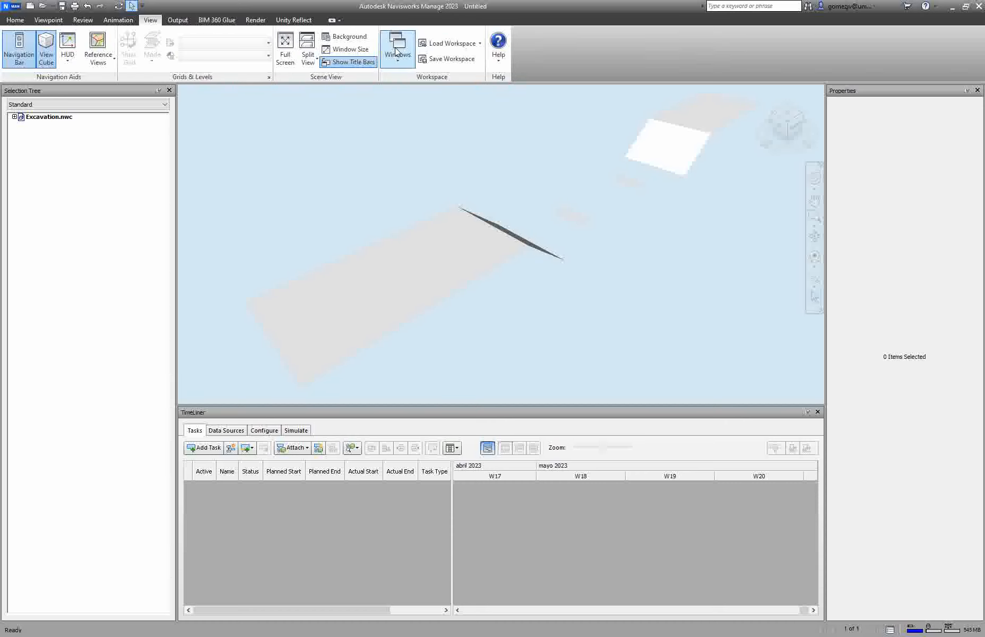
Step: Open the online Navisworks 2023 help and place the cursor in its keyword search field
{"action": "left_click", "coordinate": [753, 6]}
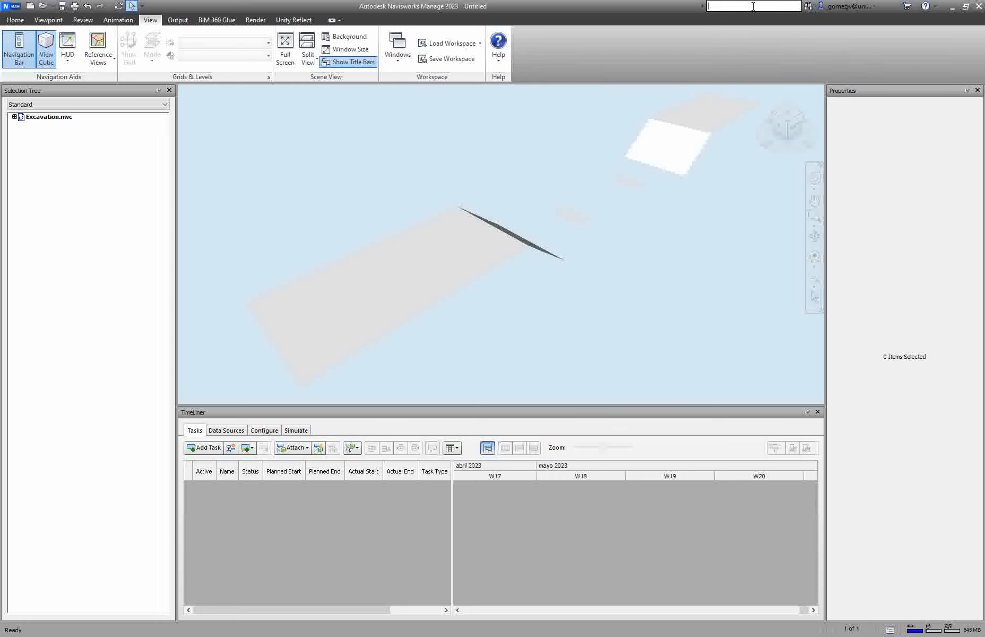
{"action": "left_click", "coordinate": [926, 6]}
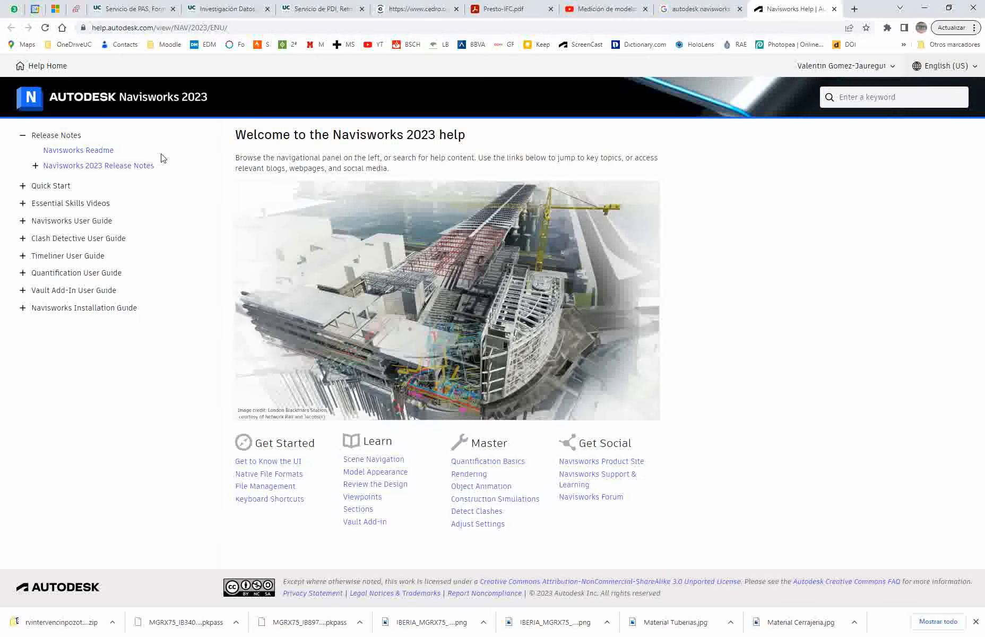
{"action": "left_click", "coordinate": [865, 98]}
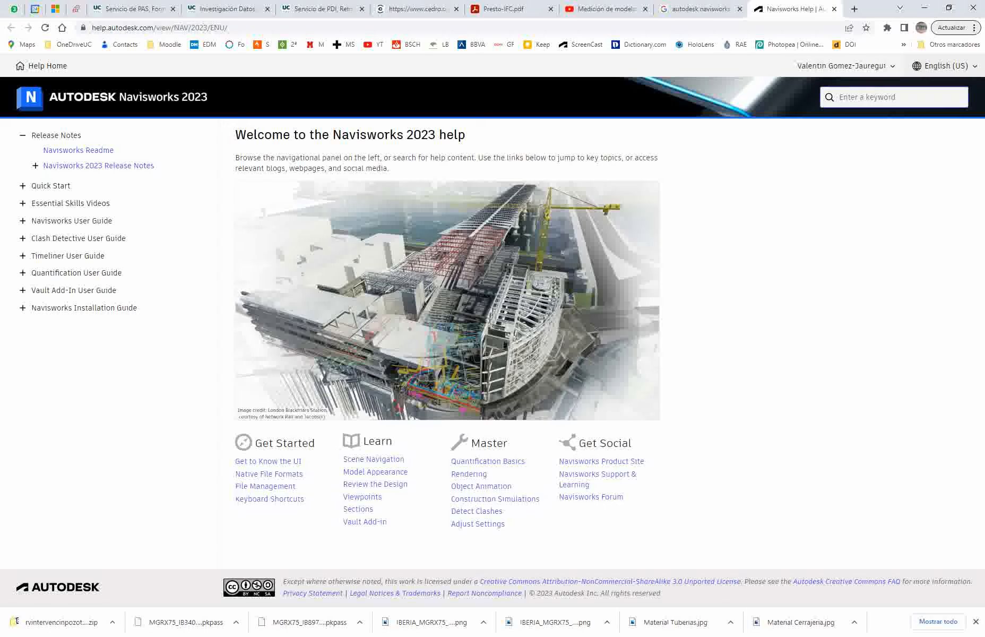
{"action": "left_click", "coordinate": [848, 96]}
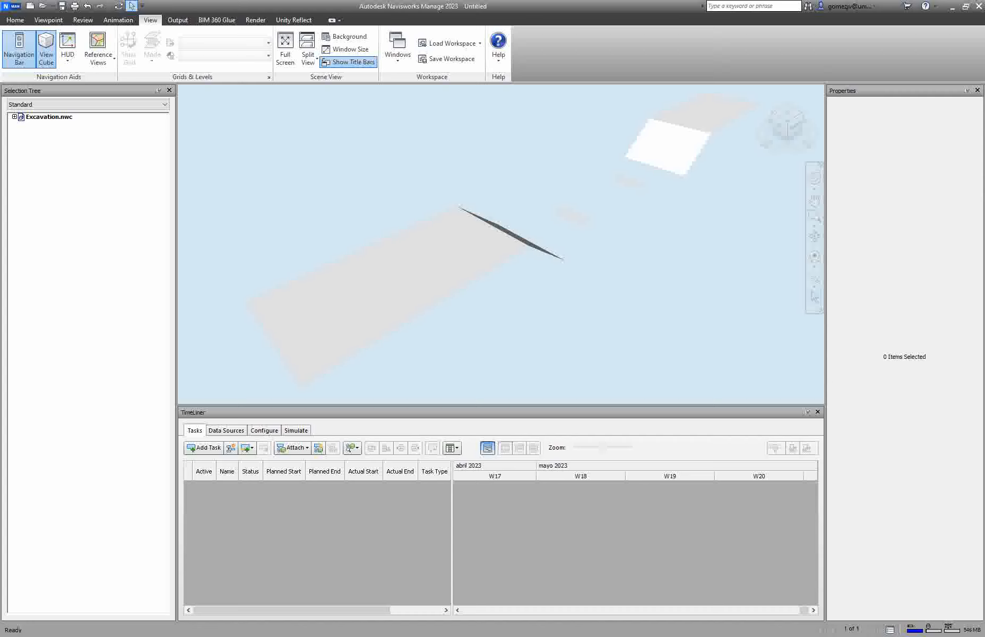
Step: Inspect the user account and help drop-down menus, close them, and return to the Home ribbon tab
{"action": "left_click", "coordinate": [875, 7]}
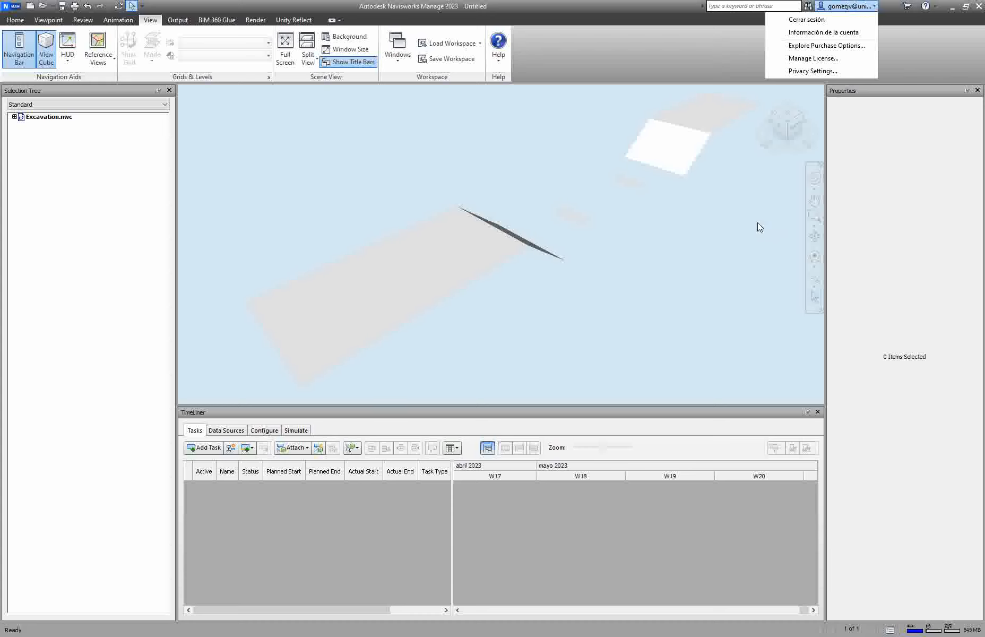
{"action": "left_click", "coordinate": [738, 221]}
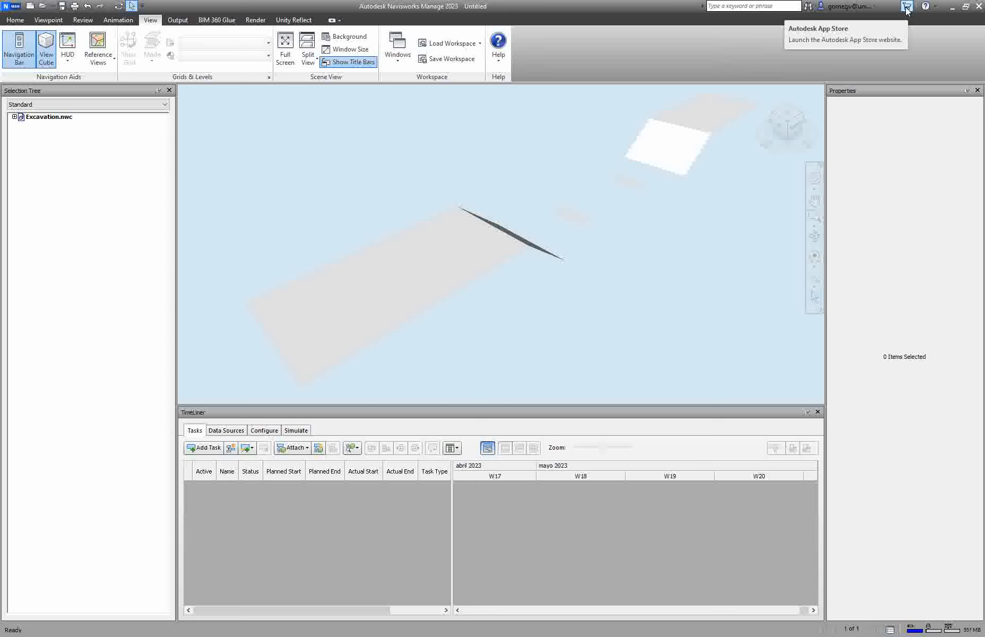
{"action": "left_click", "coordinate": [934, 7]}
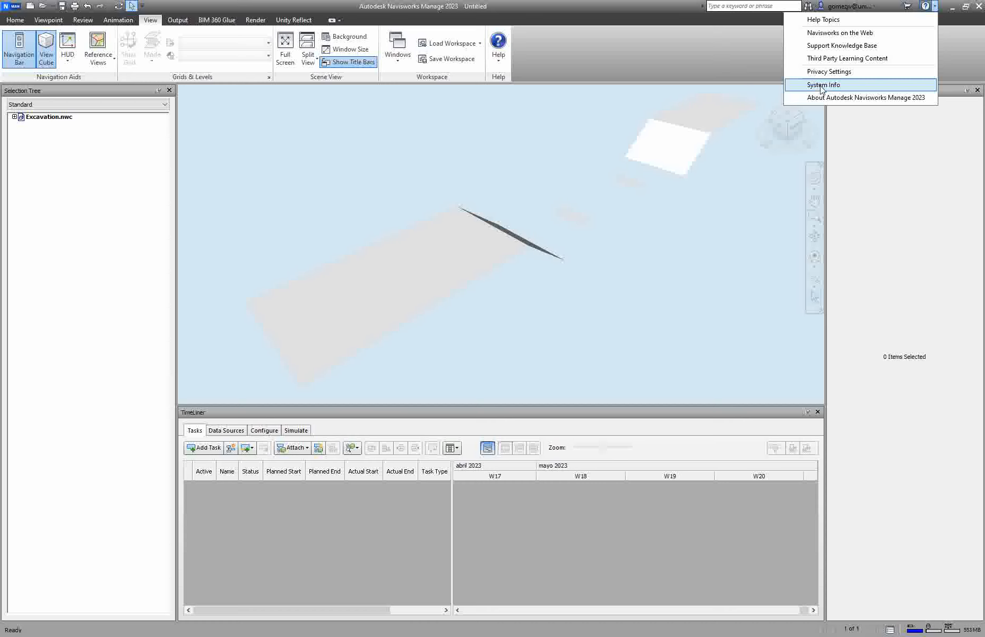
{"action": "left_click", "coordinate": [935, 7]}
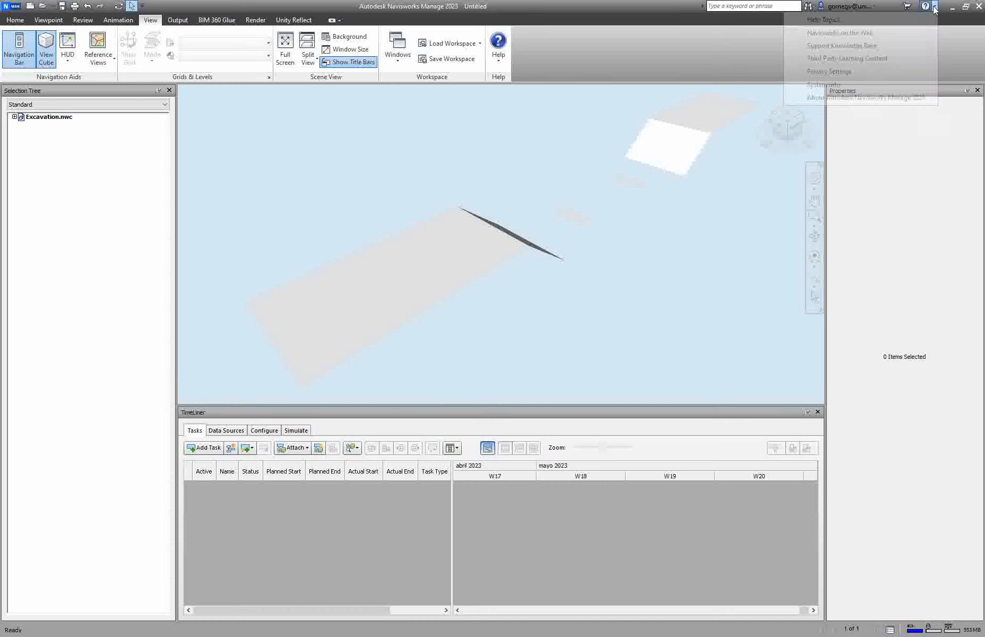
{"action": "left_click", "coordinate": [15, 20]}
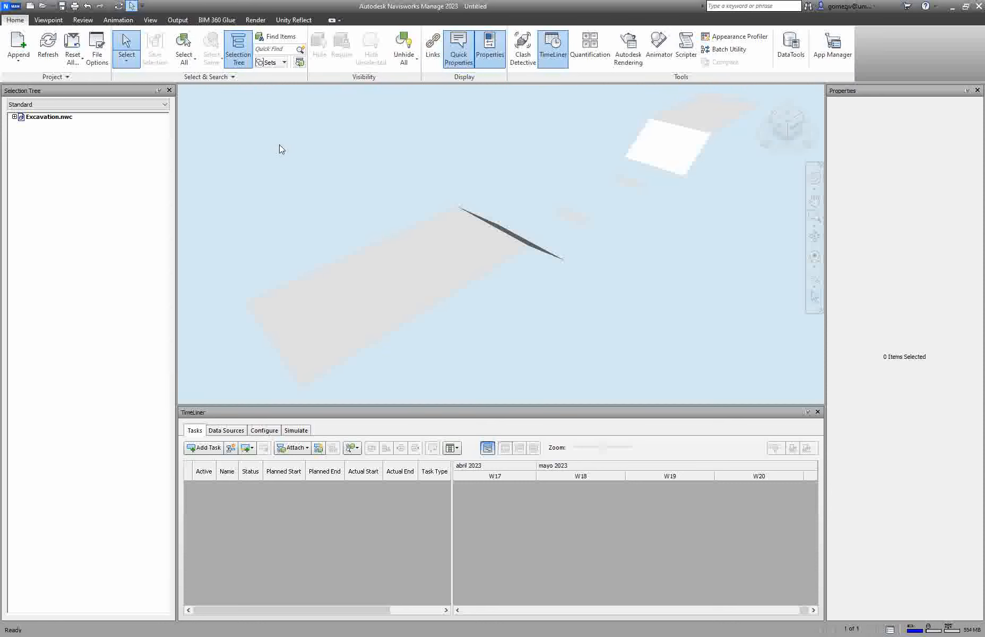